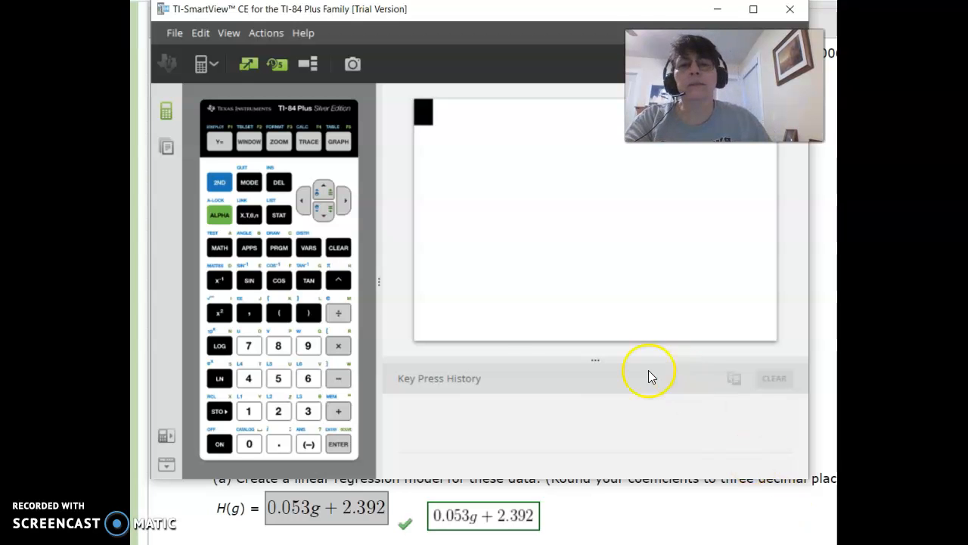
Move the calculator window beside the home-run table, open the statistics list editor and clear all entries from list L1.
left_click_drag(441, 17, 811, 63)
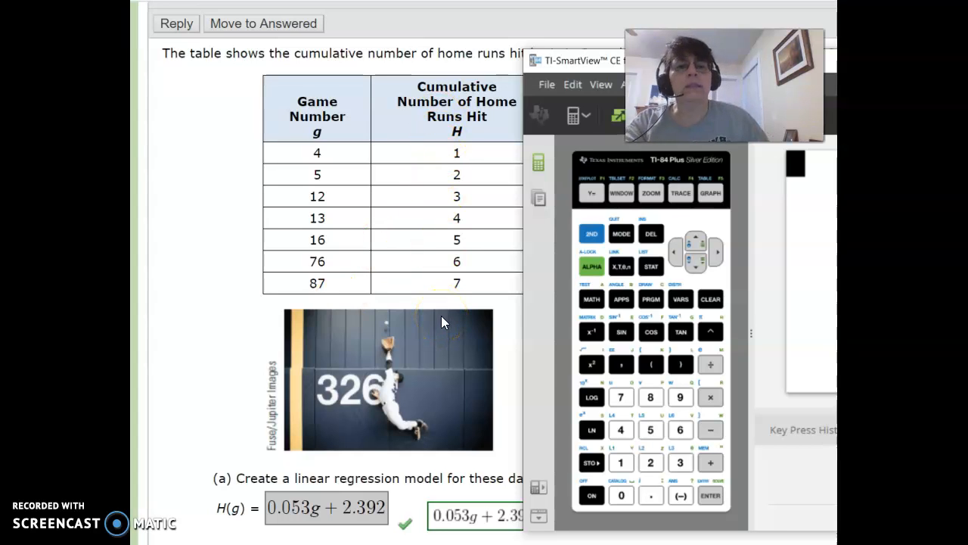
left_click(653, 268)
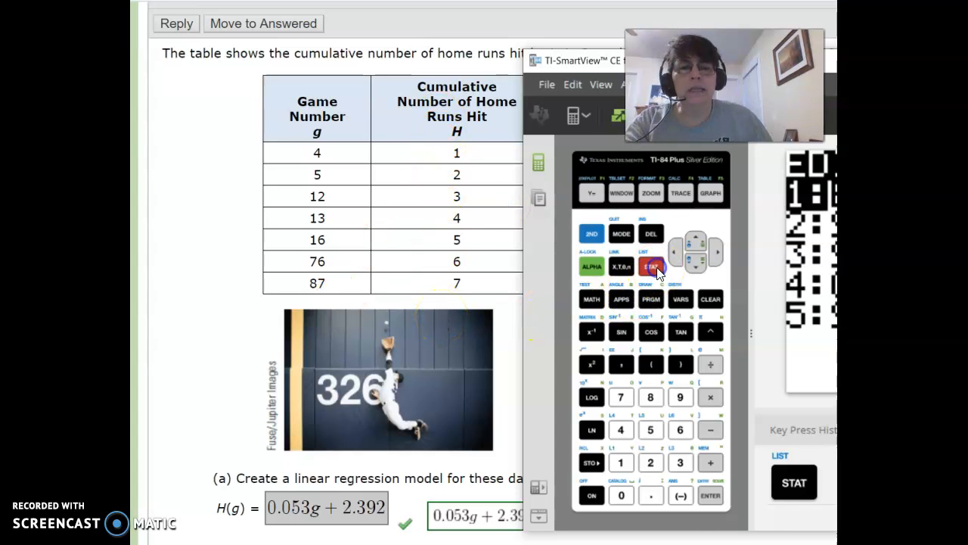
left_click(711, 496)
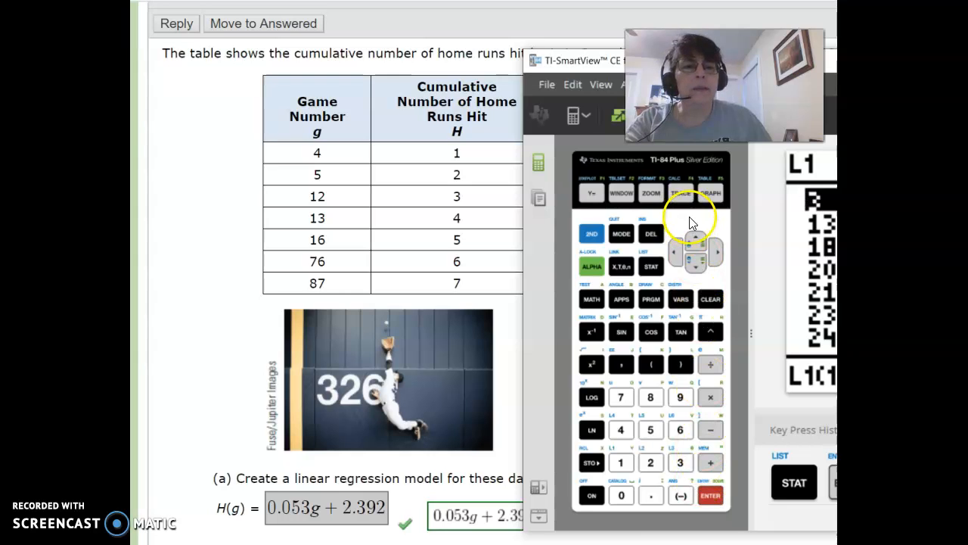
left_click(695, 241)
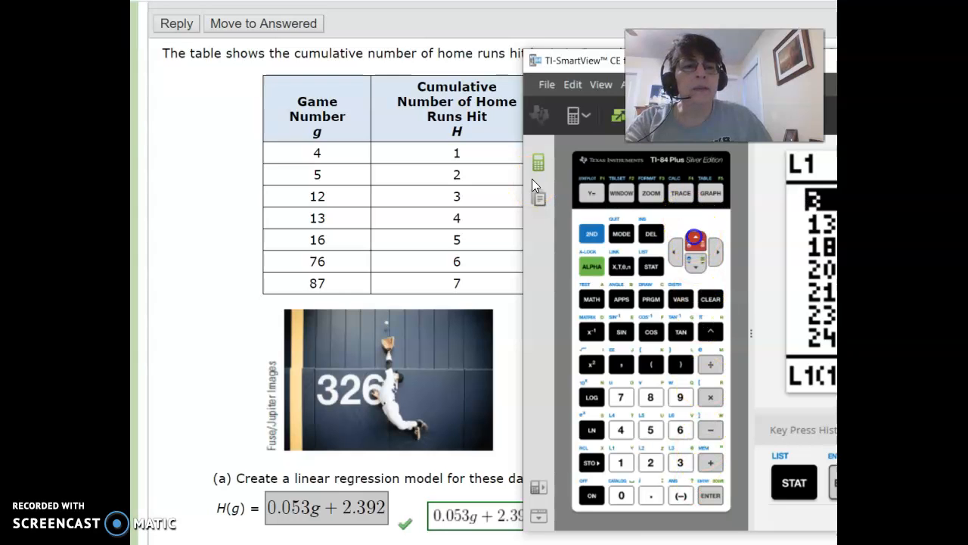
left_click(710, 300)
left_click(712, 495)
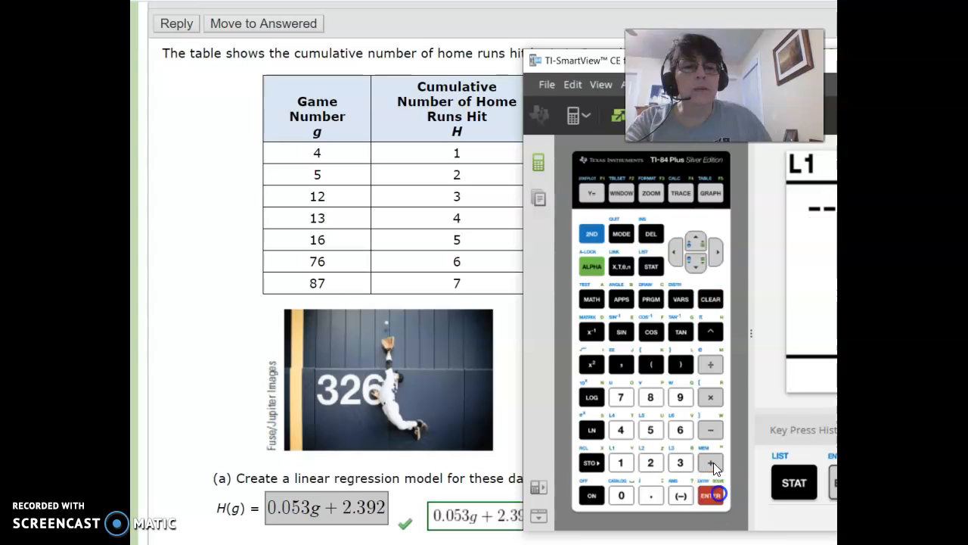
Clear all entries from list L2.
left_click(719, 252)
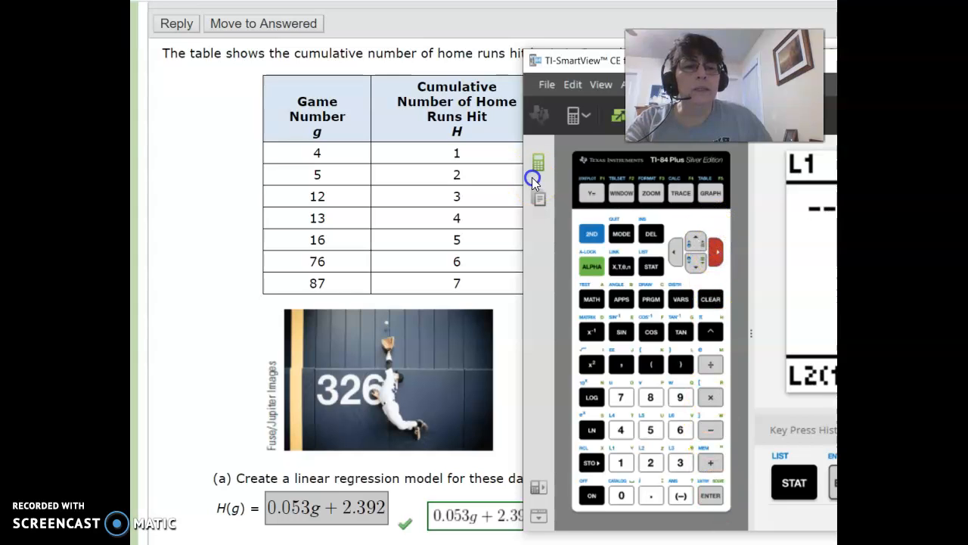
left_click(711, 299)
left_click(711, 496)
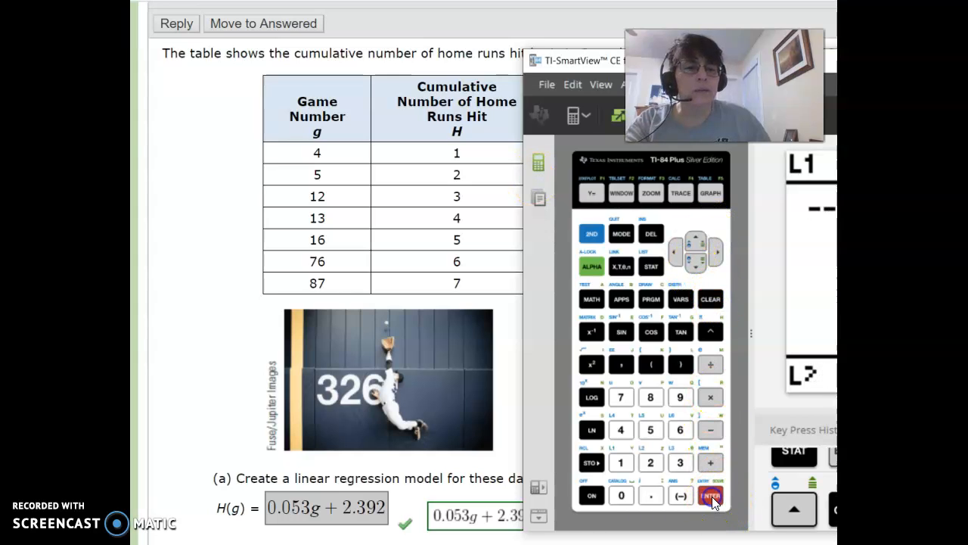
Enter the game numbers 4, 5, 12, 13, 16, 76 and 87 into list L2.
left_click(622, 430)
left_click(711, 495)
left_click(651, 430)
left_click(711, 496)
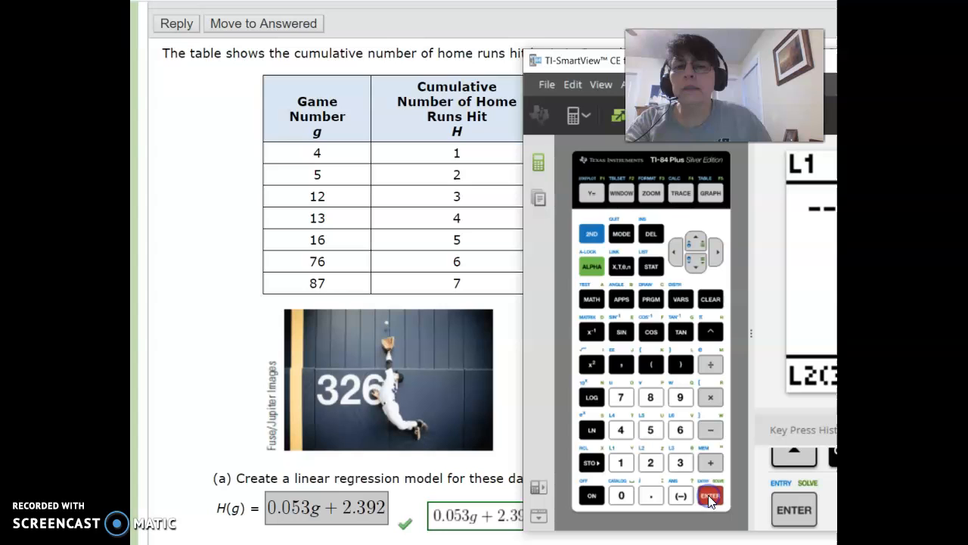
left_click(621, 463)
left_click(650, 462)
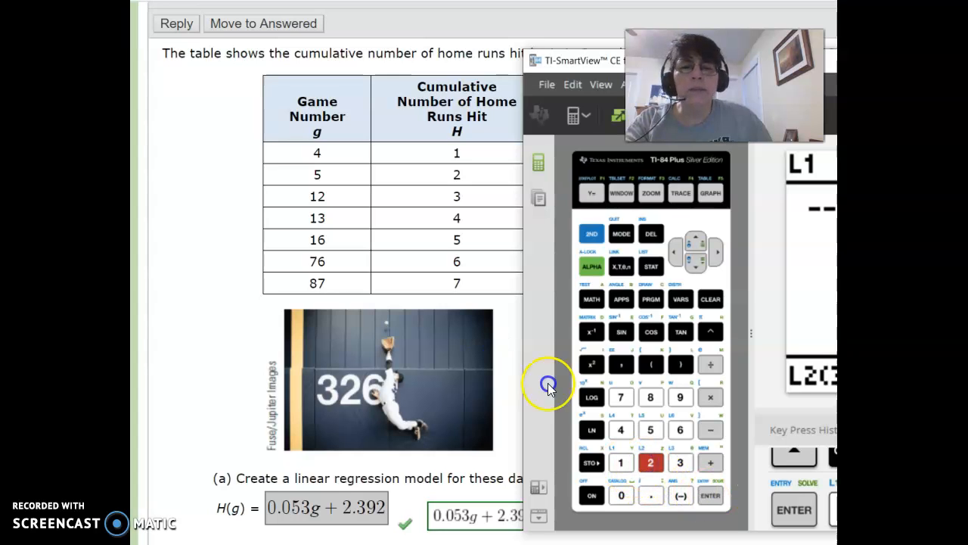
left_click(711, 496)
left_click(621, 463)
left_click(681, 462)
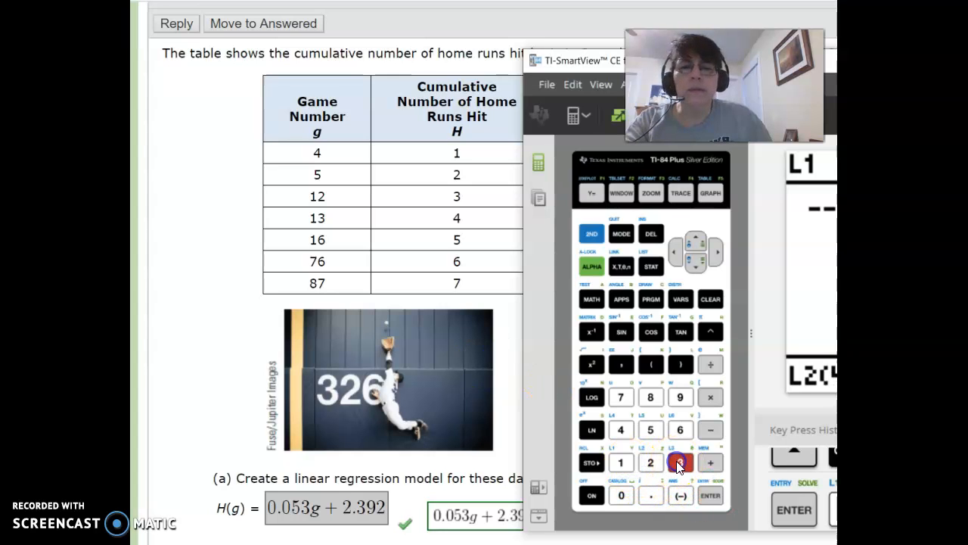
left_click(711, 496)
left_click(622, 462)
left_click(680, 430)
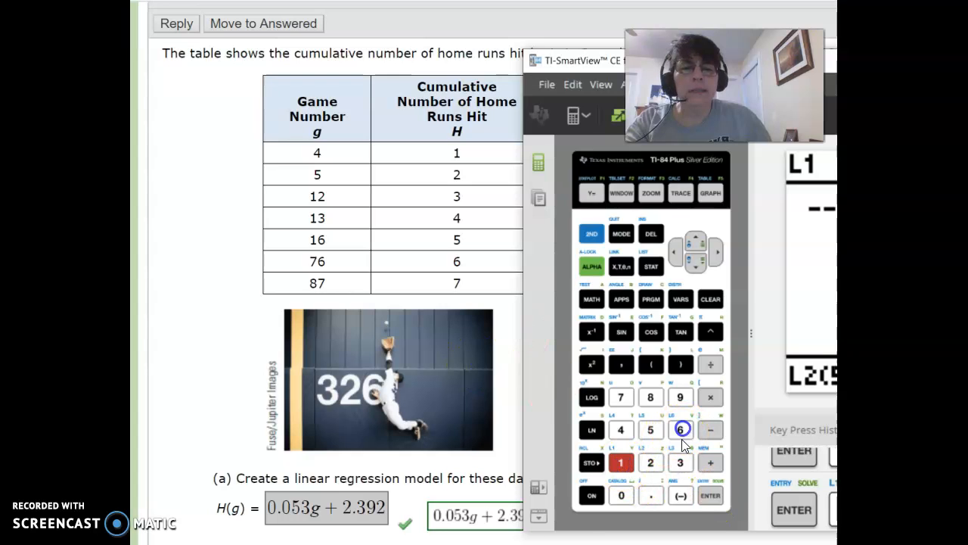
left_click(711, 496)
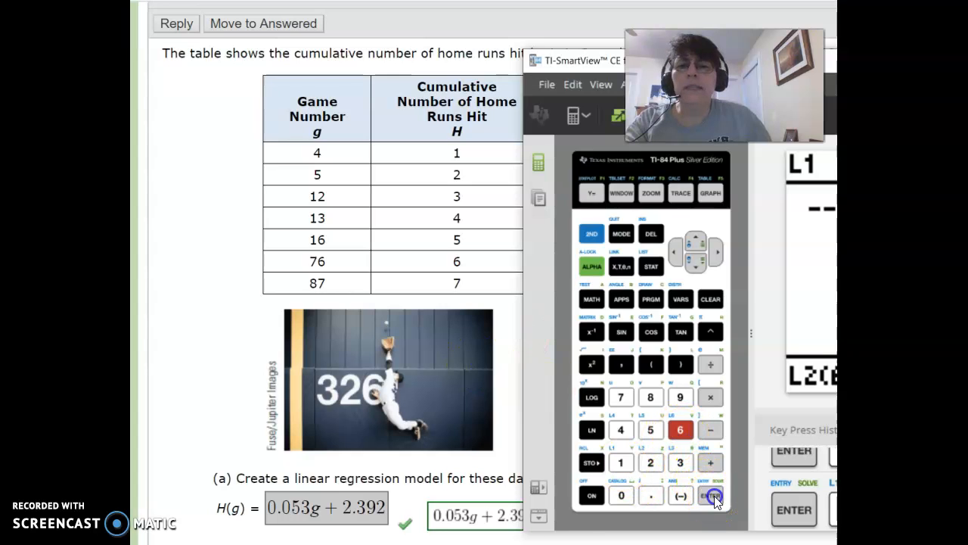
left_click(621, 397)
left_click(681, 430)
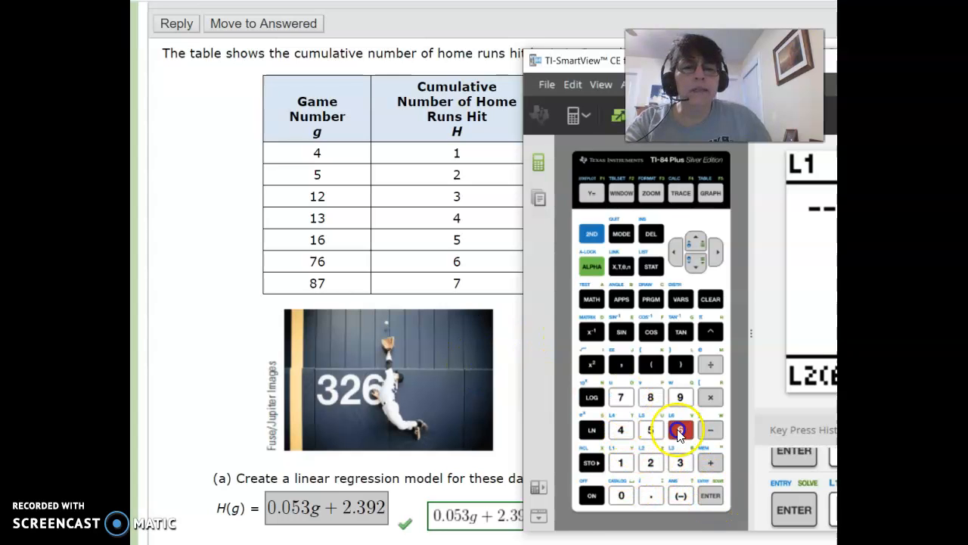
left_click(711, 496)
left_click(502, 309)
left_click(621, 397)
left_click(711, 496)
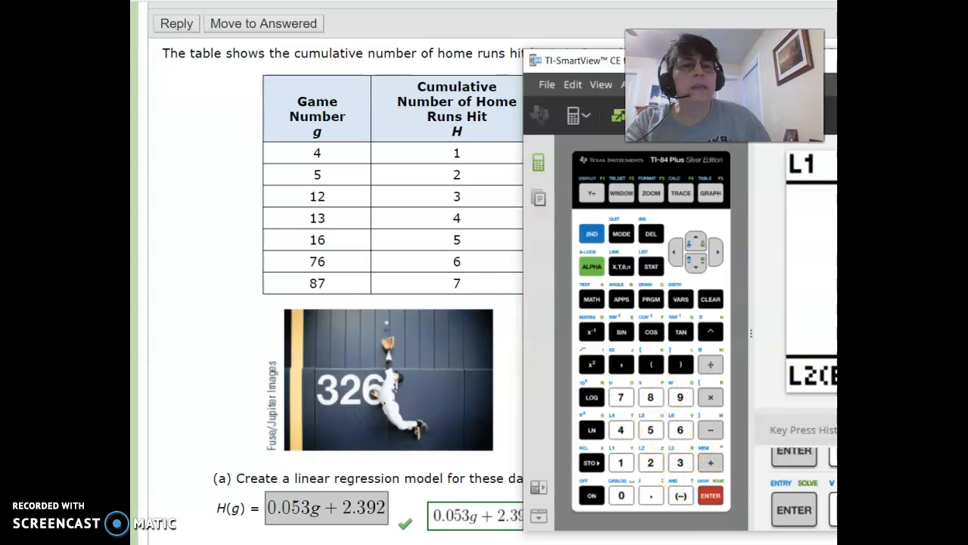
Move the calculator window so its display can be seen, and quit the list editor to the home screen.
left_click_drag(938, 60, 611, 77)
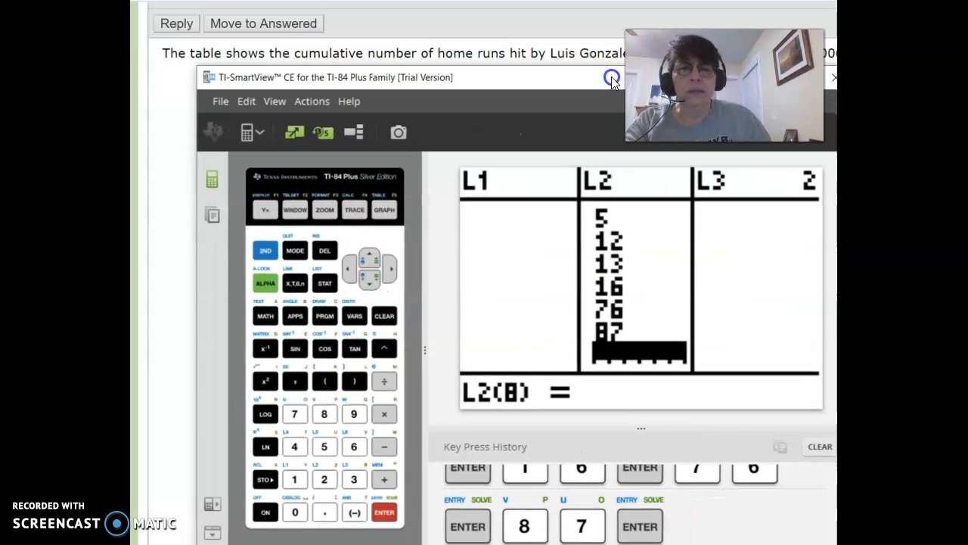
left_click_drag(612, 77, 633, 22)
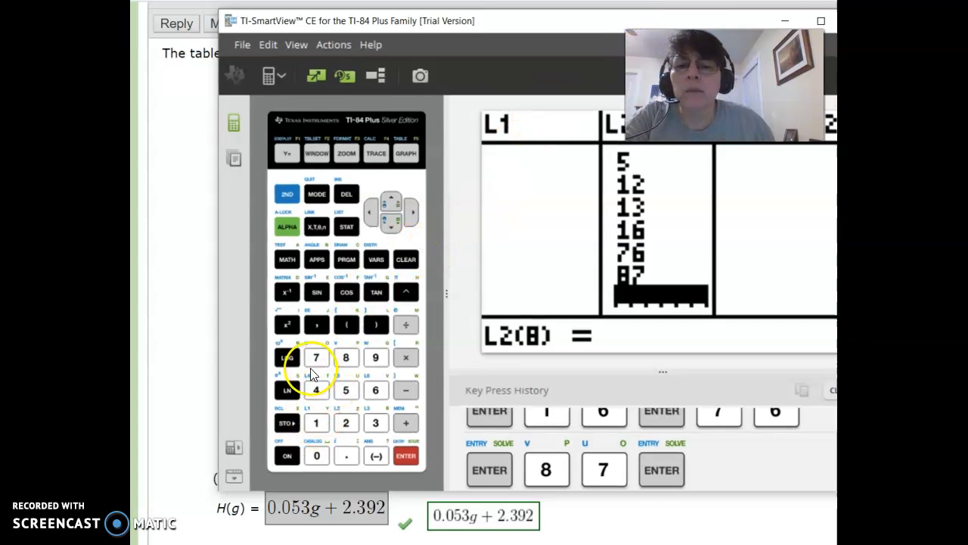
left_click(288, 194)
left_click(317, 194)
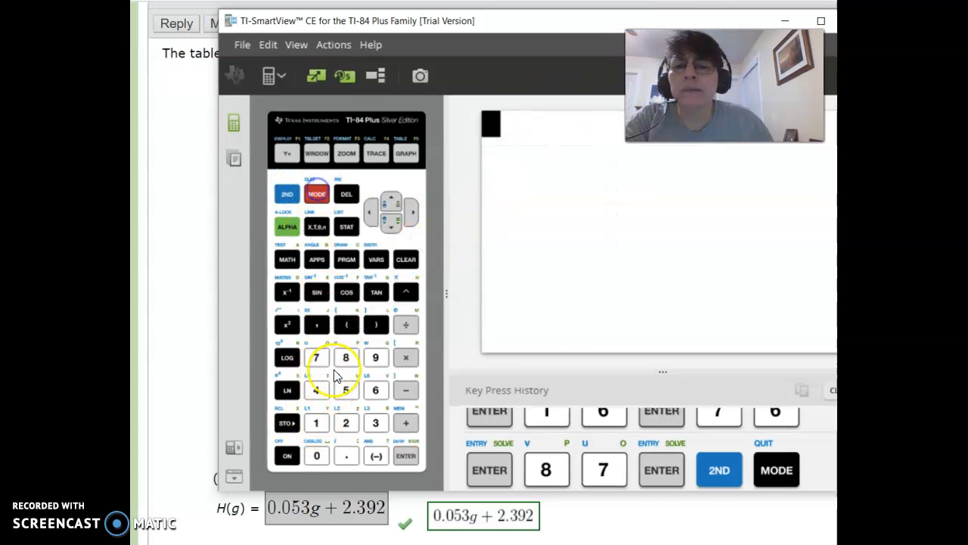
left_click(292, 451)
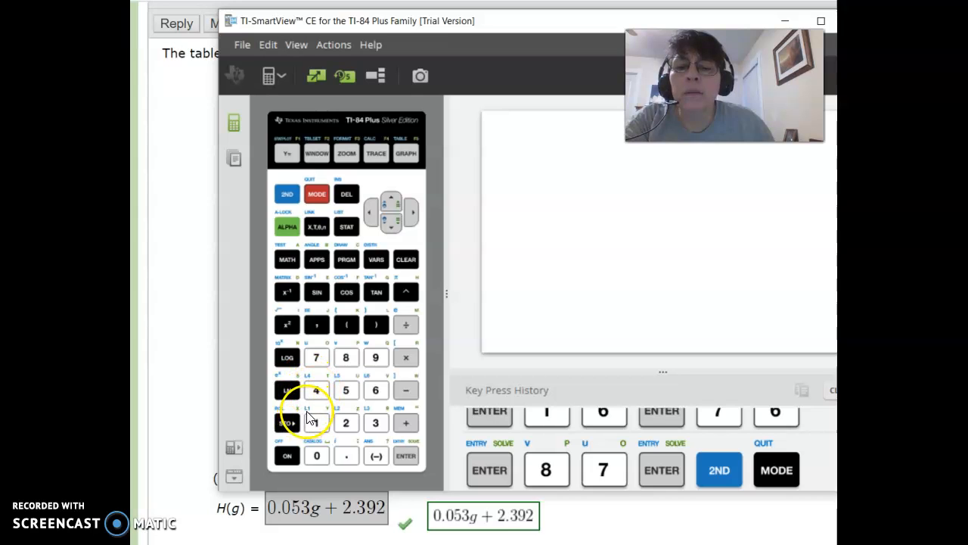
left_click(286, 194)
left_click(317, 423)
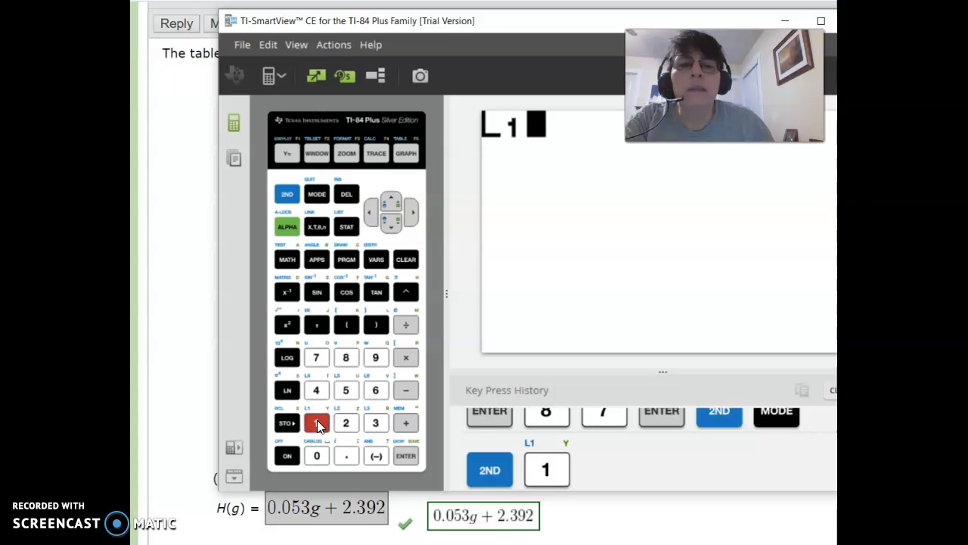
left_click(288, 423)
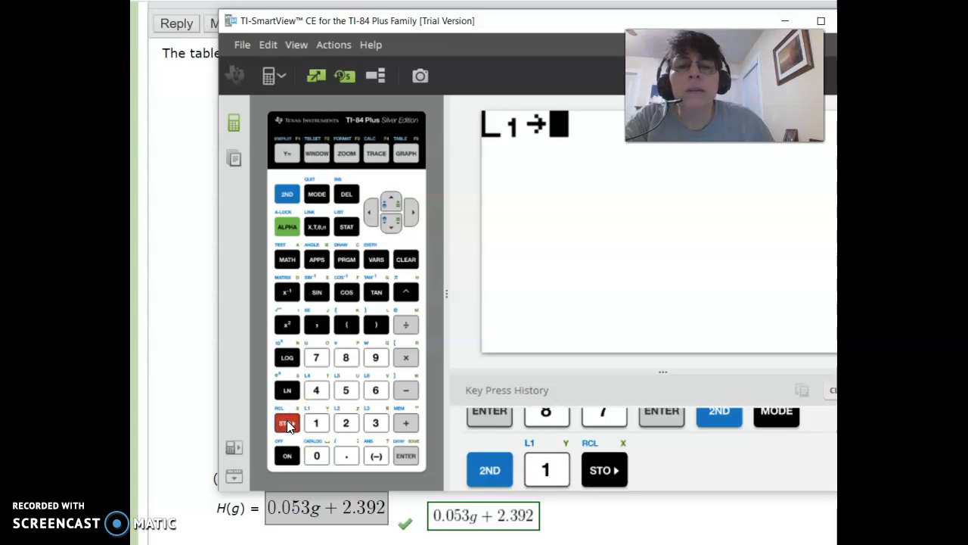
left_click(406, 261)
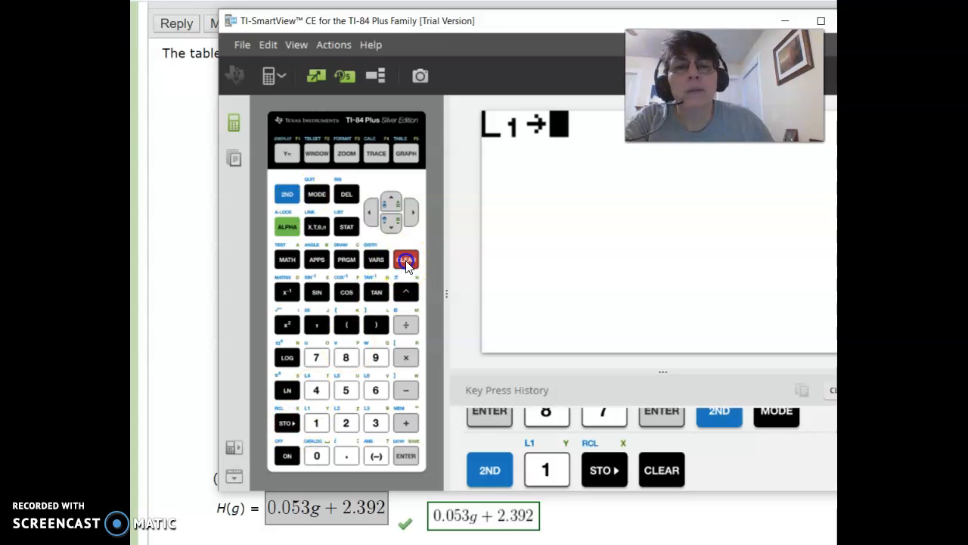
Store the contents of list L2 into list L1 from the home screen.
left_click(287, 195)
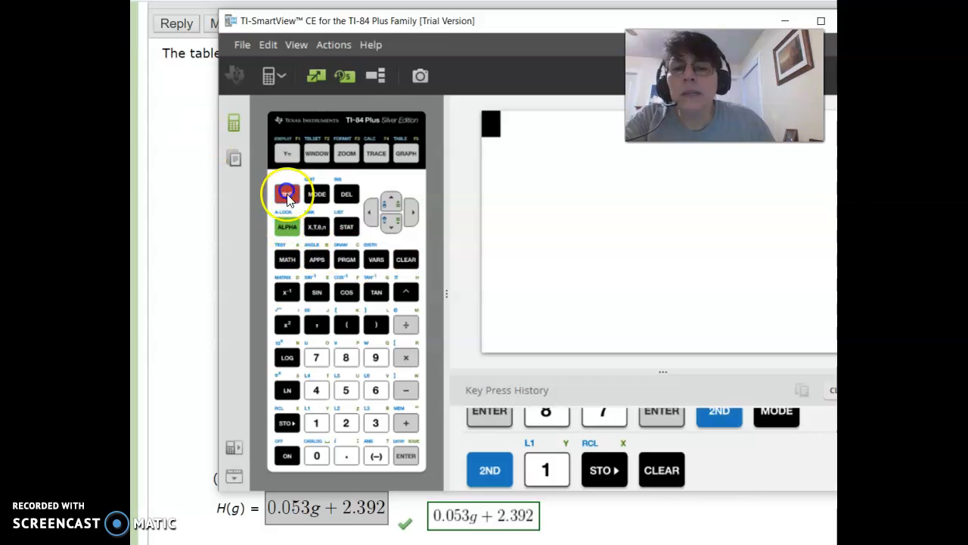
left_click(346, 423)
left_click(287, 425)
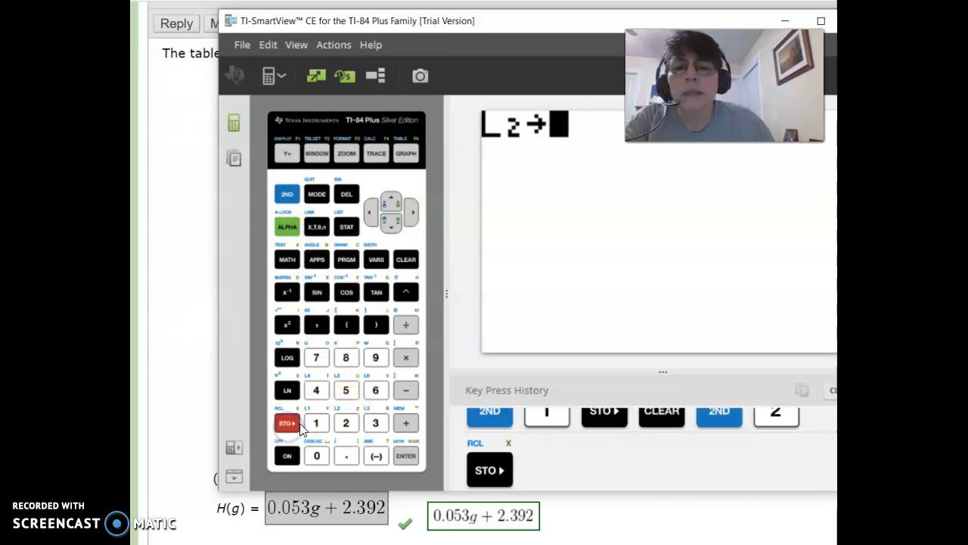
left_click(287, 195)
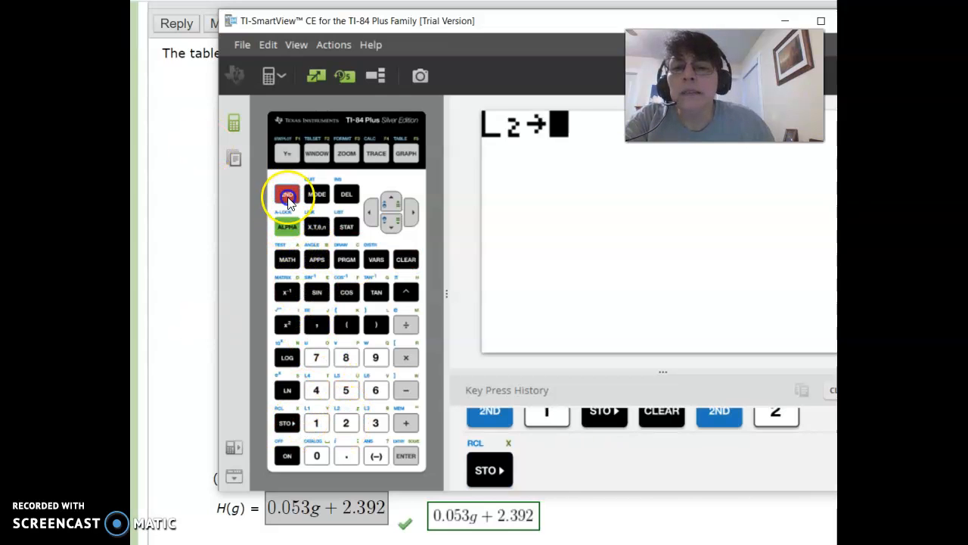
left_click(316, 423)
left_click(404, 457)
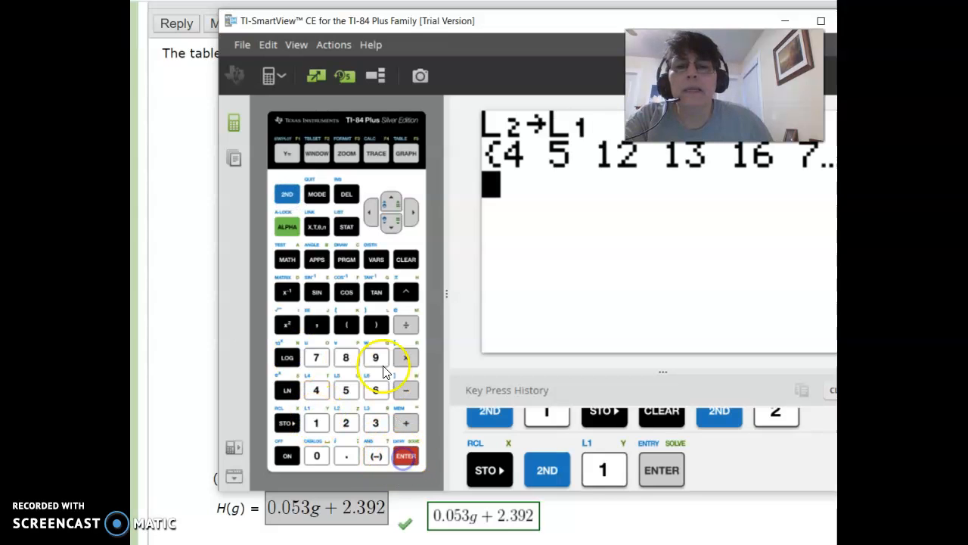
Reopen the statistics list editor and clear the duplicated game numbers from list L2.
left_click(348, 228)
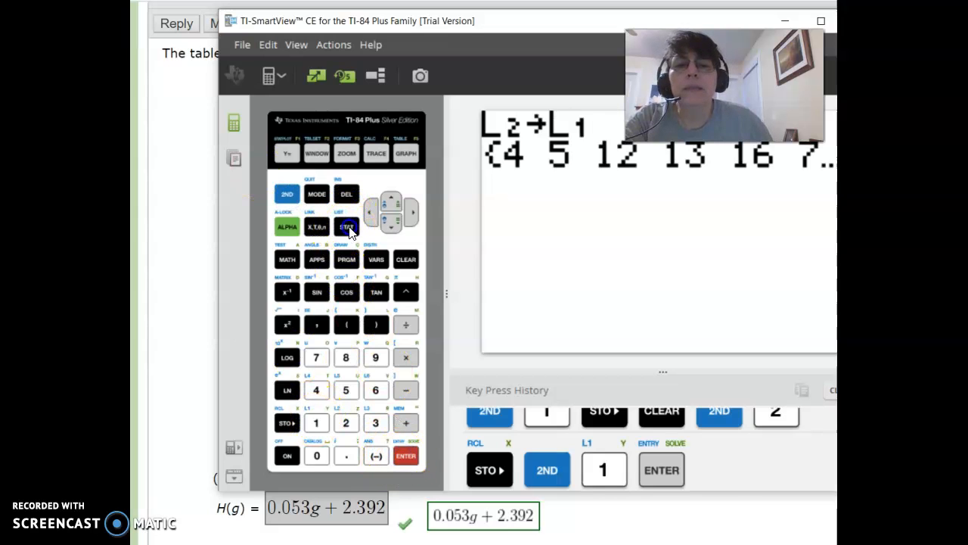
left_click(405, 455)
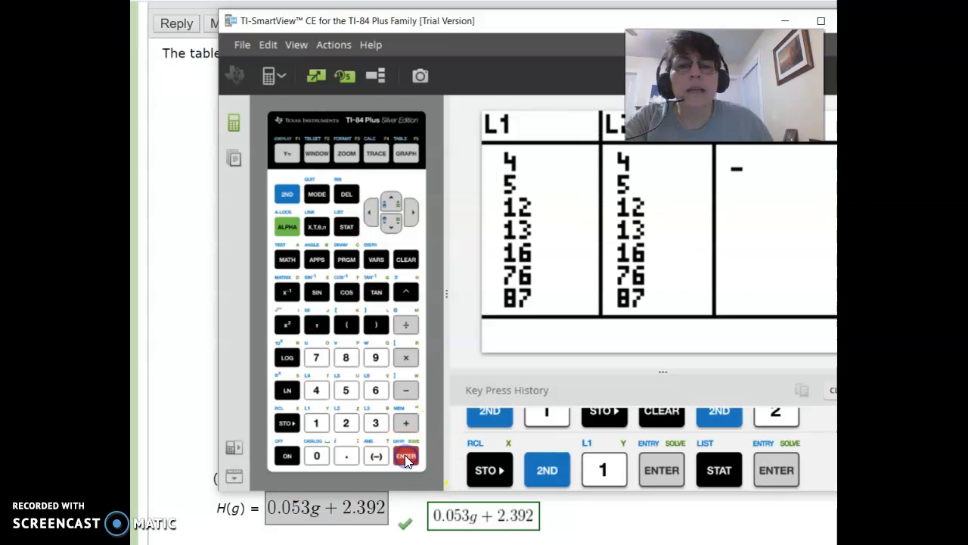
left_click_drag(502, 26, 411, 28)
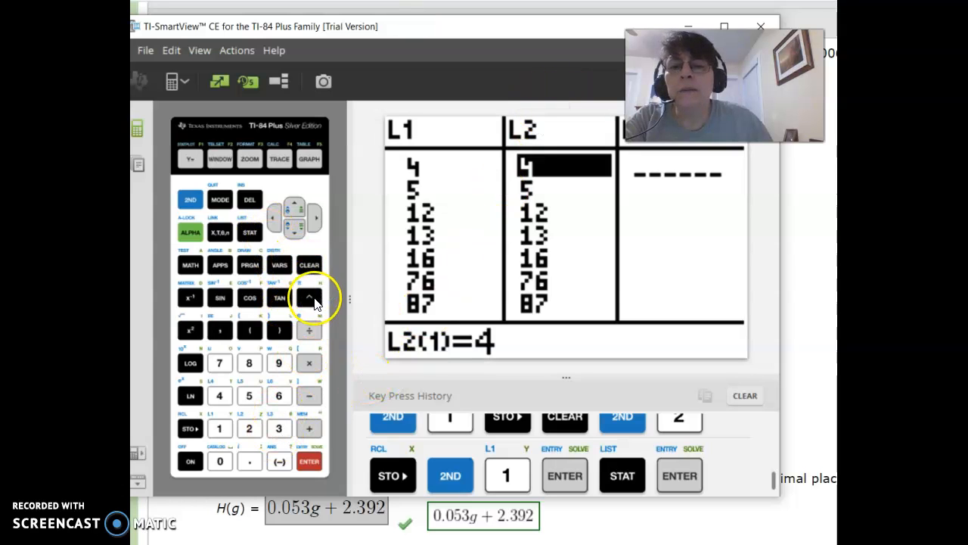
left_click(294, 205)
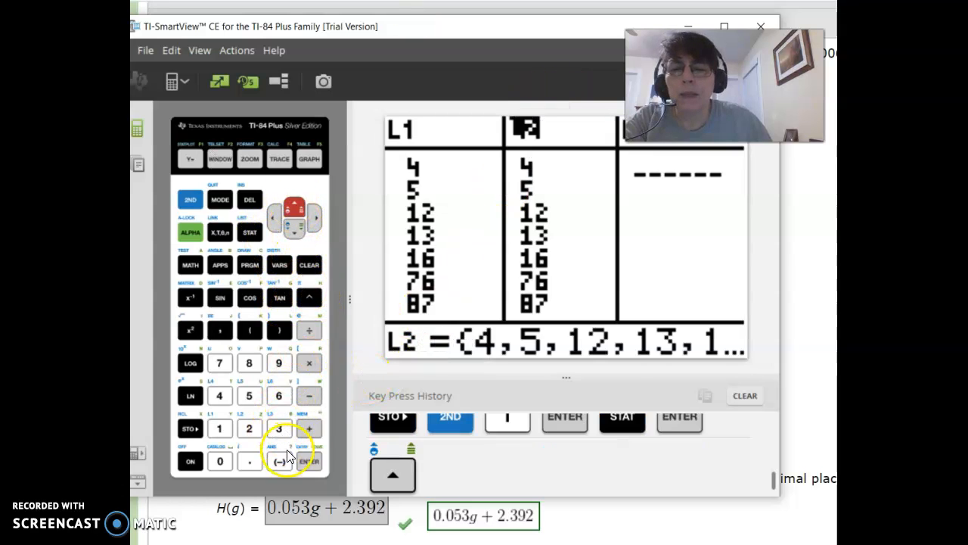
left_click(309, 266)
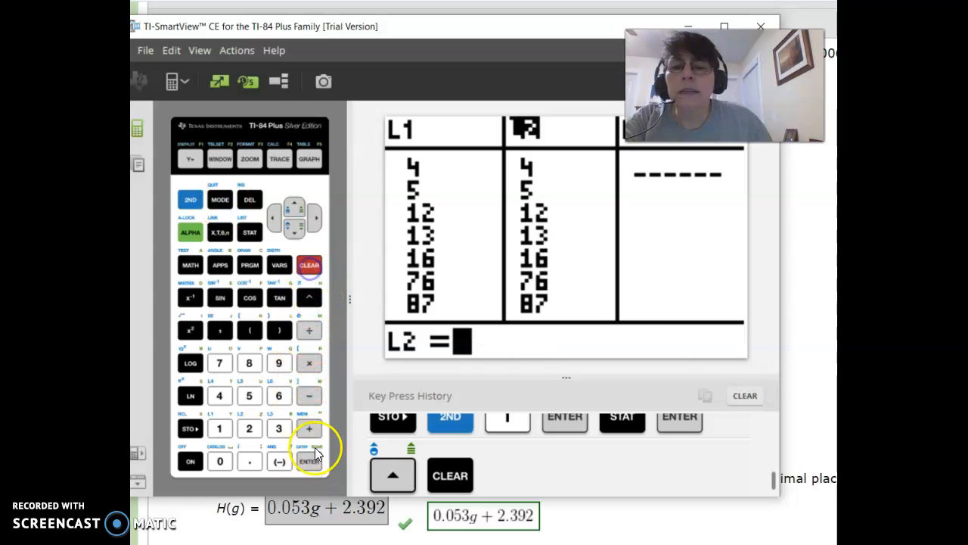
left_click(311, 463)
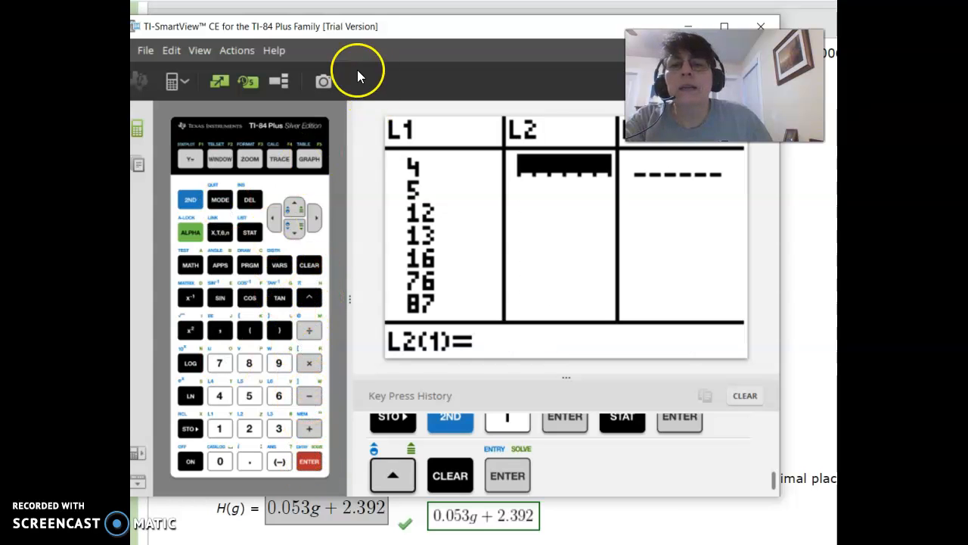
Enter the cumulative home run counts 1, 2, 3, 4, 5, 6 and 7 into list L2.
left_click_drag(371, 34, 390, 21)
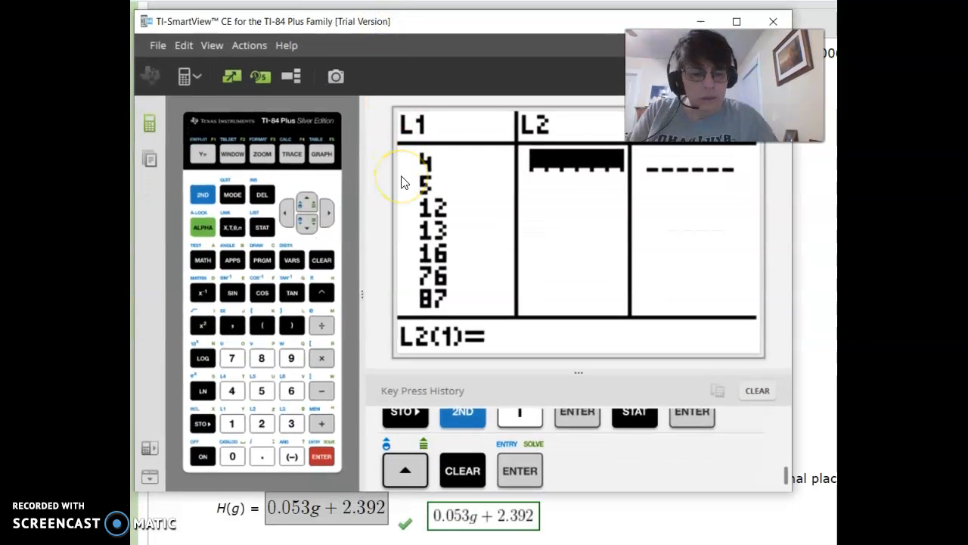
type("1")
key("Return")
type("2")
key("Return")
type("3")
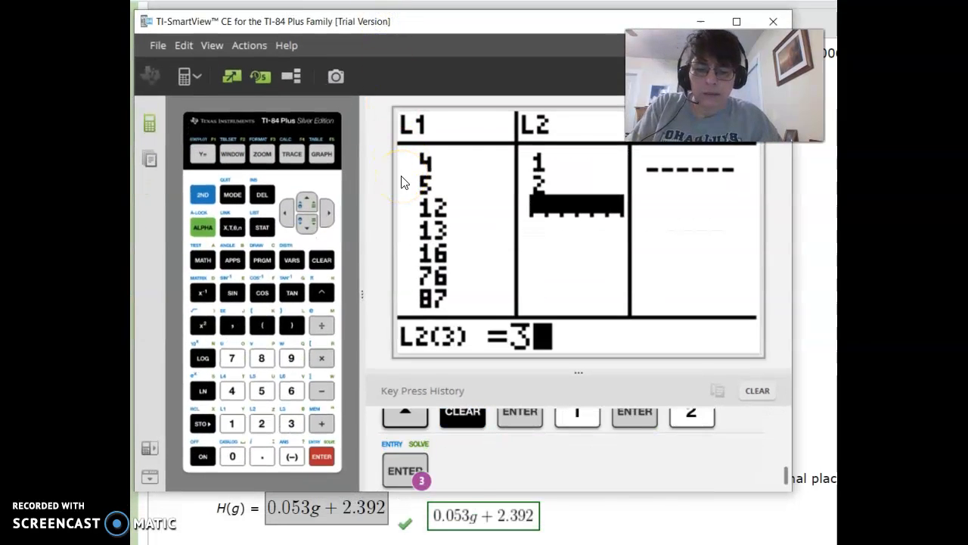
key("Return")
type("4")
key("Return")
type("5")
key("Return")
type("6")
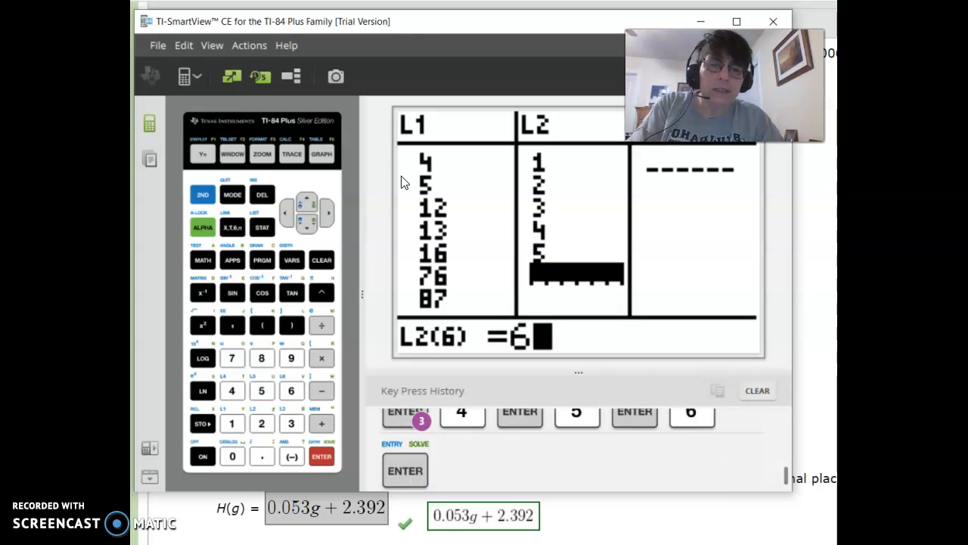
key("Return")
type("7")
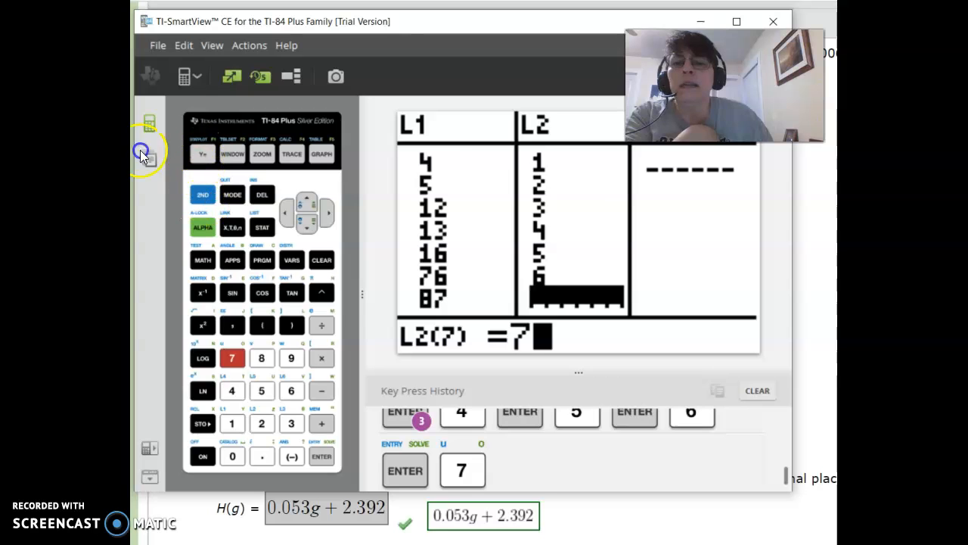
Check the stat plot setup, and set the graph window's Xmax to 100 and Xscl to 10.
left_click(202, 194)
left_click(202, 155)
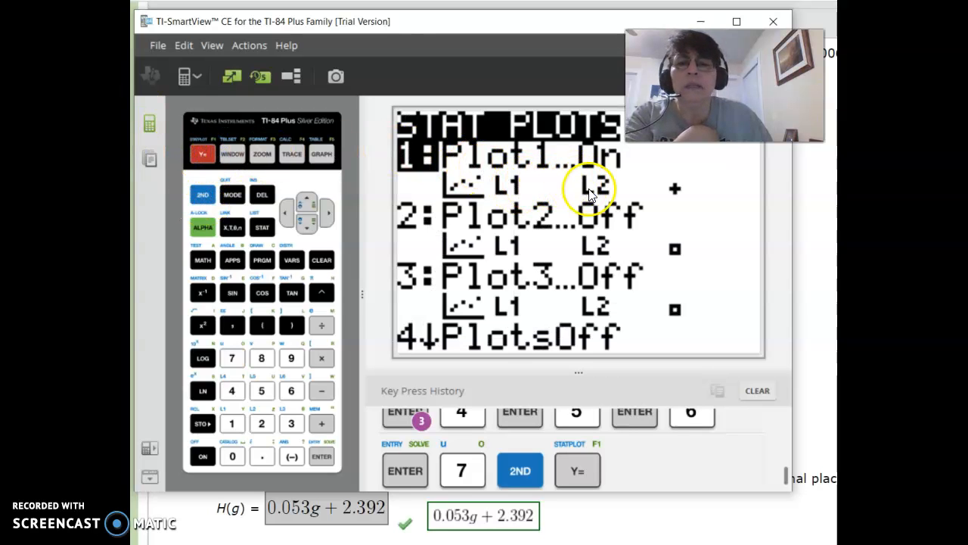
left_click(231, 154)
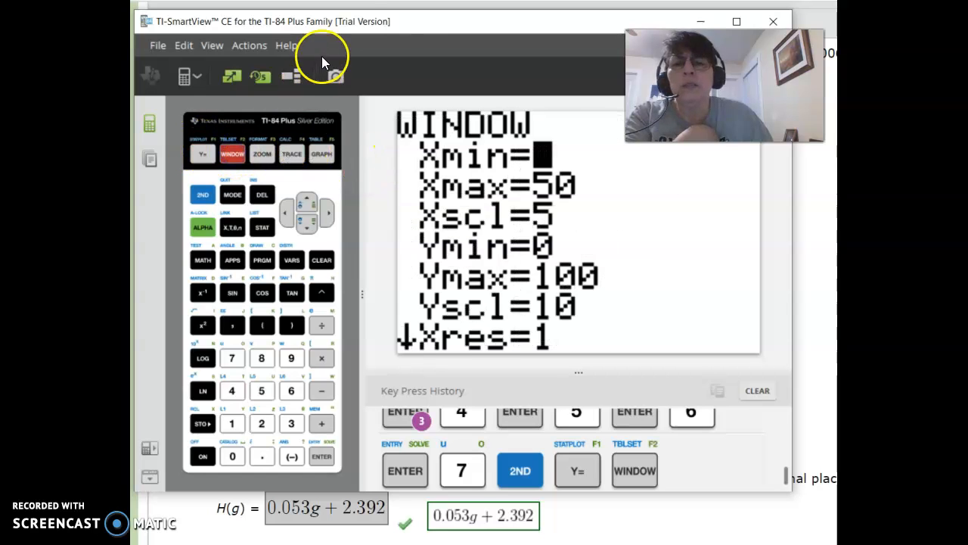
left_click_drag(434, 26, 408, 20)
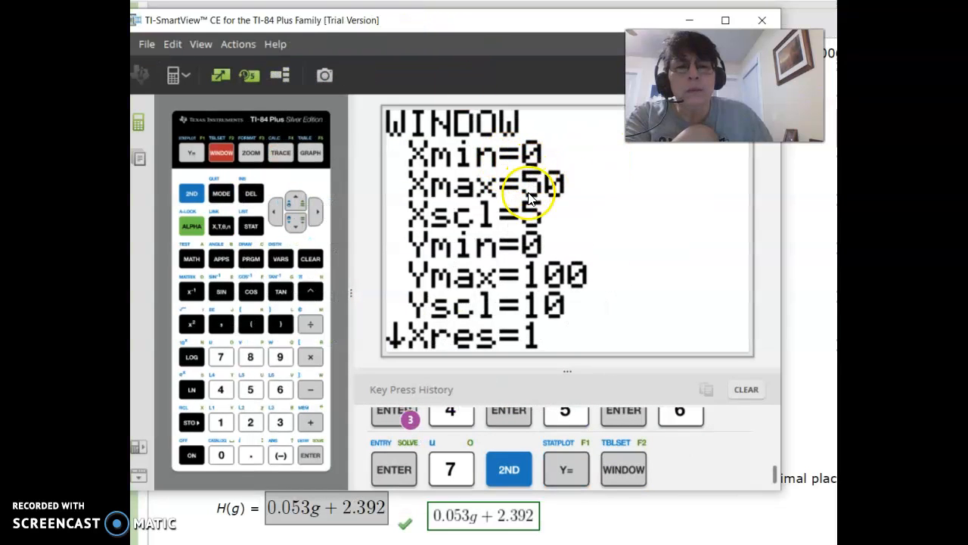
left_click(294, 224)
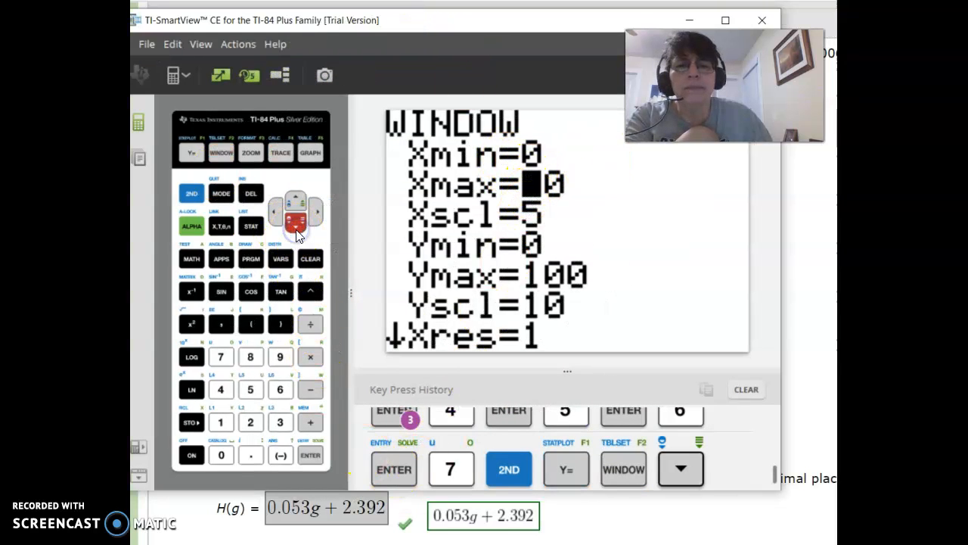
left_click(221, 422)
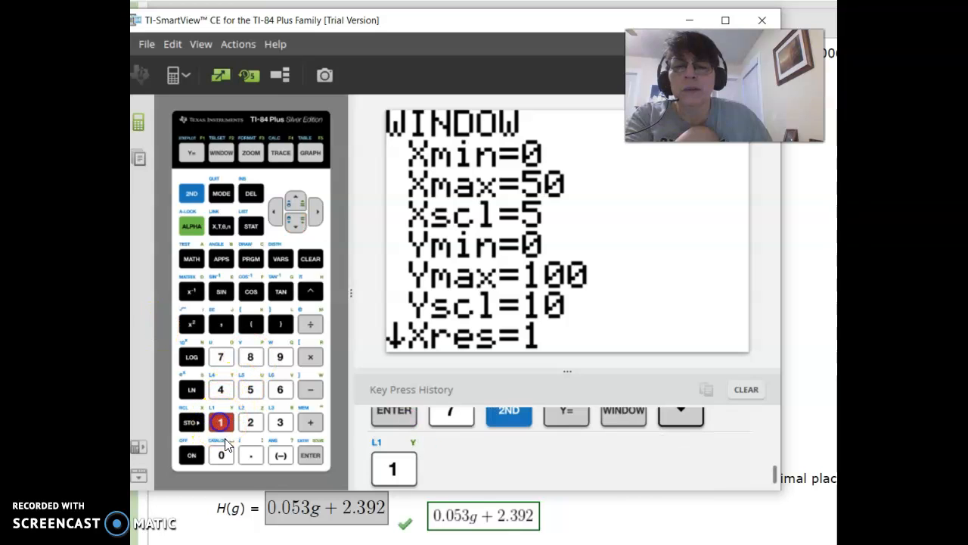
left_click(221, 455)
left_click(220, 454)
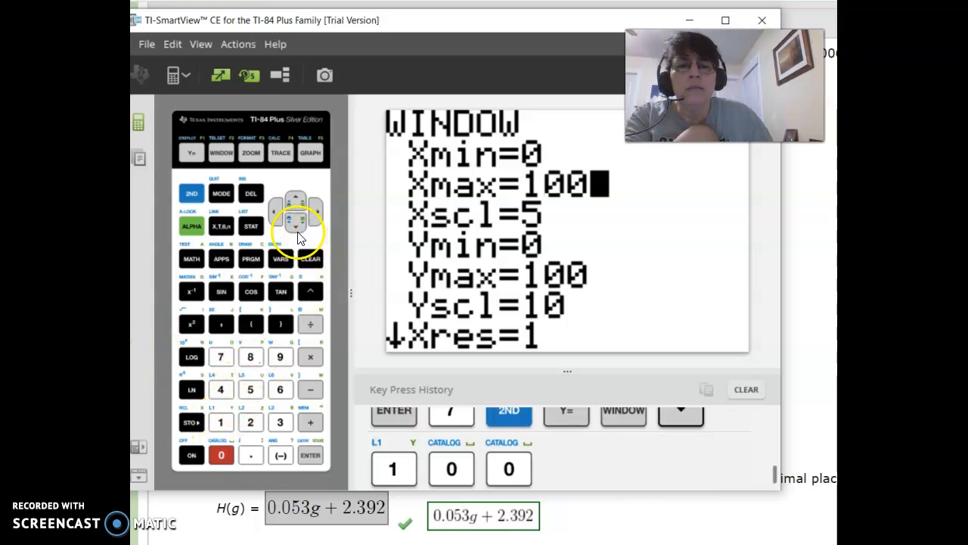
left_click(298, 234)
left_click(220, 421)
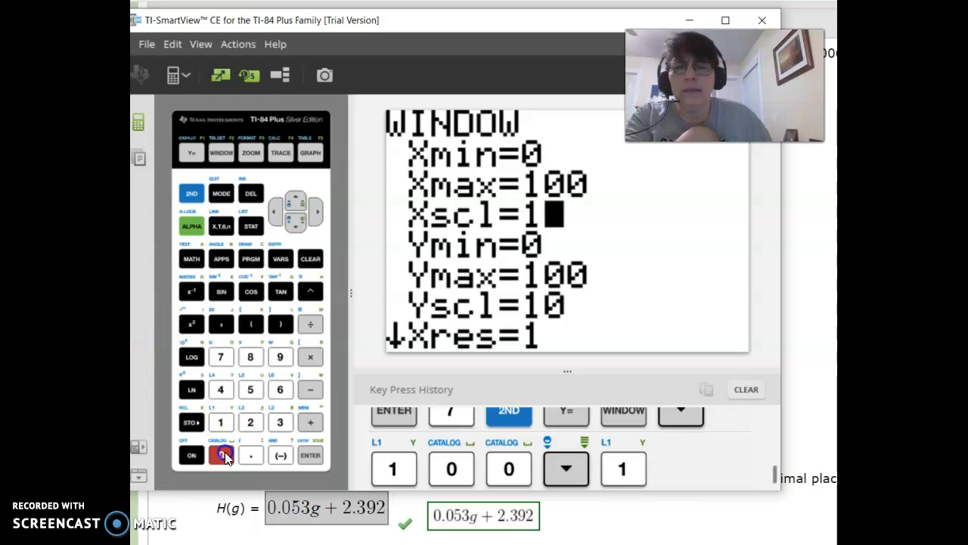
left_click(221, 455)
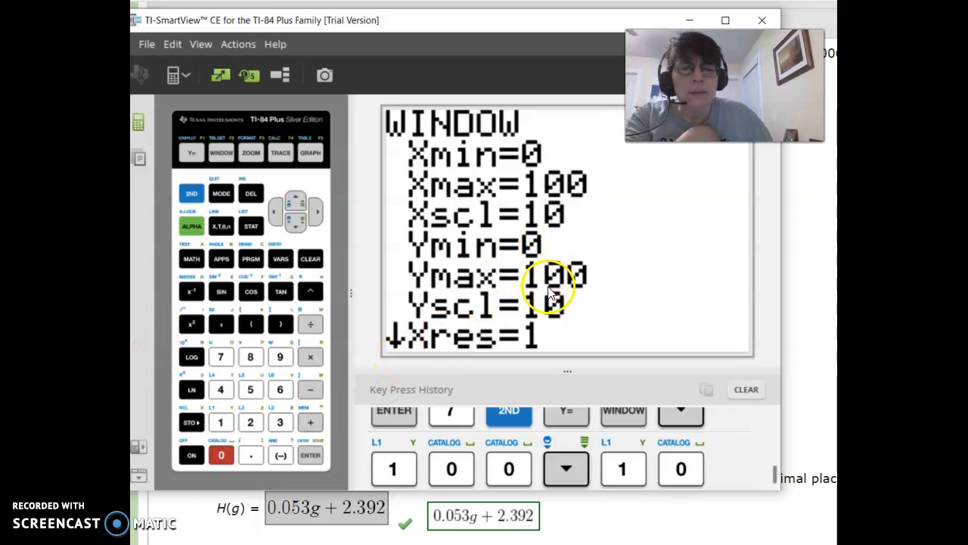
Set the graph window's Ymax to 10 and Yscl to 1, and graph the scatter plot.
left_click(292, 228)
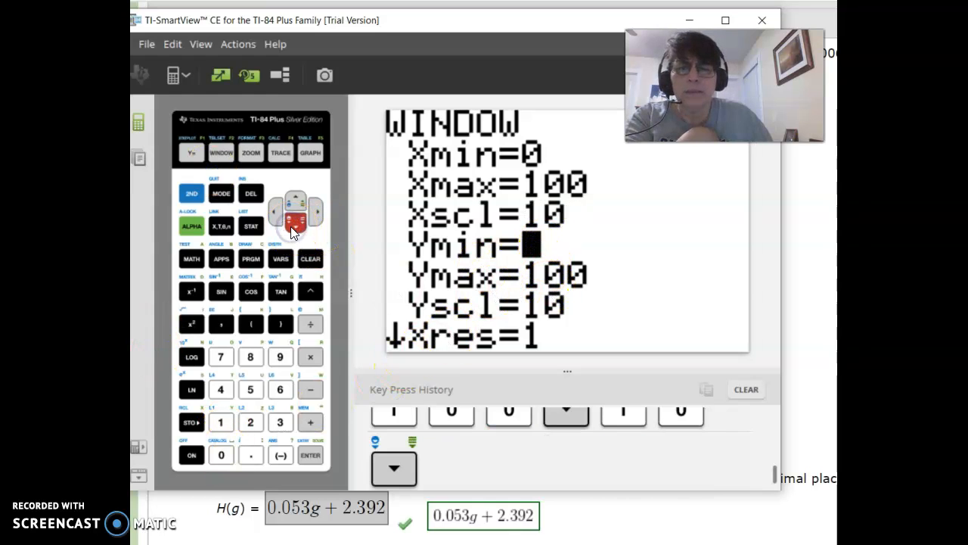
left_click(294, 228)
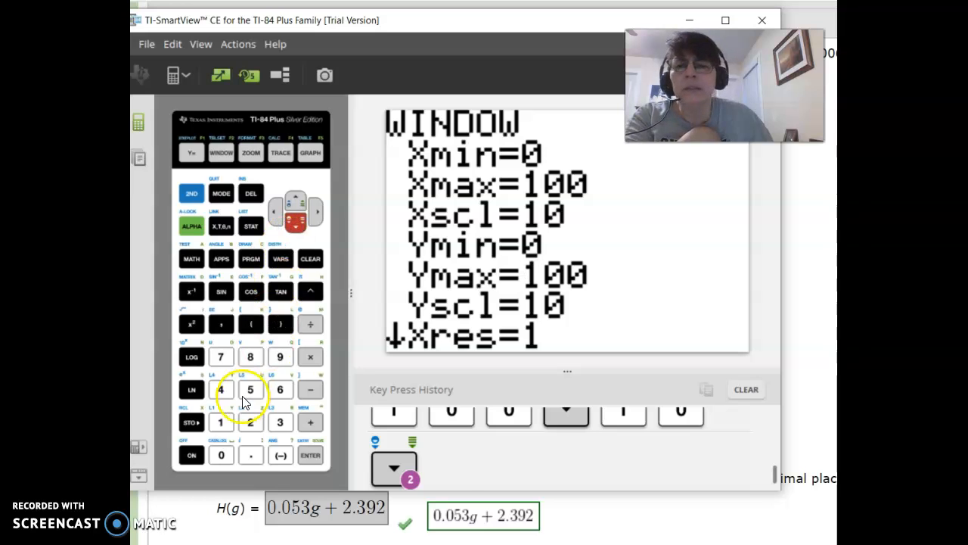
left_click(220, 422)
left_click(221, 455)
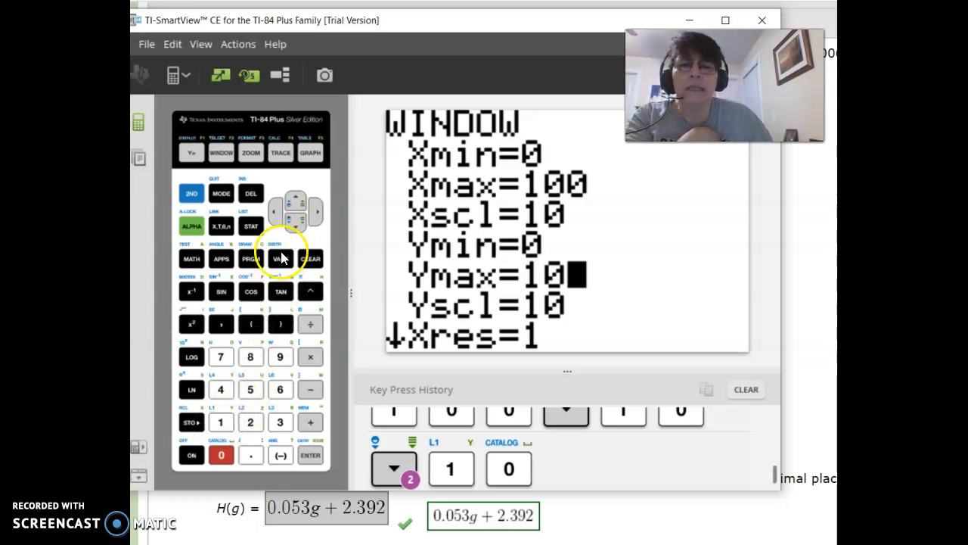
left_click(294, 224)
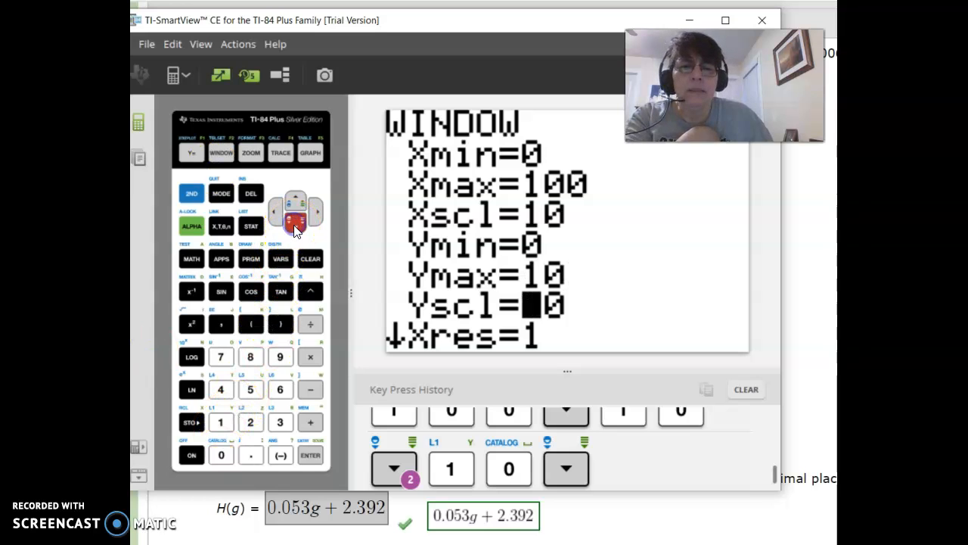
left_click(219, 424)
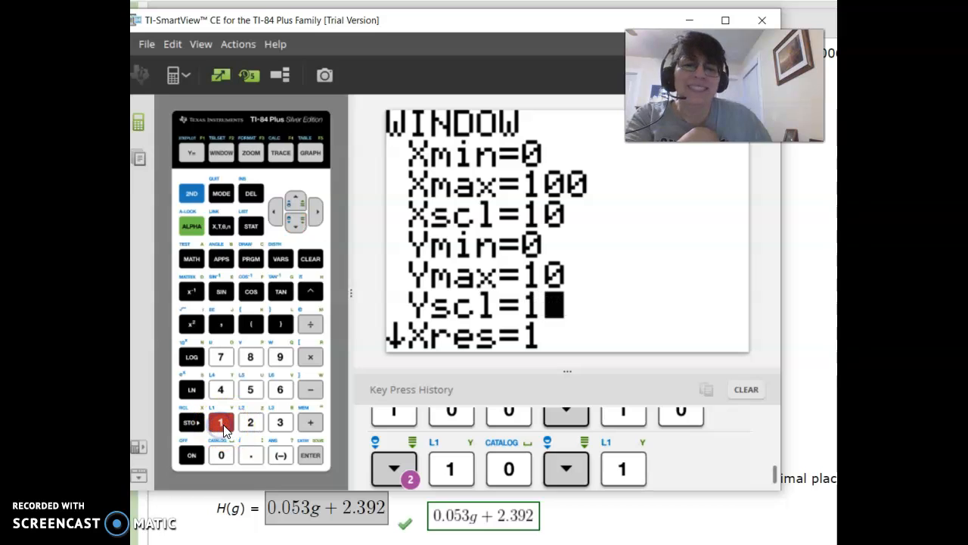
left_click(309, 152)
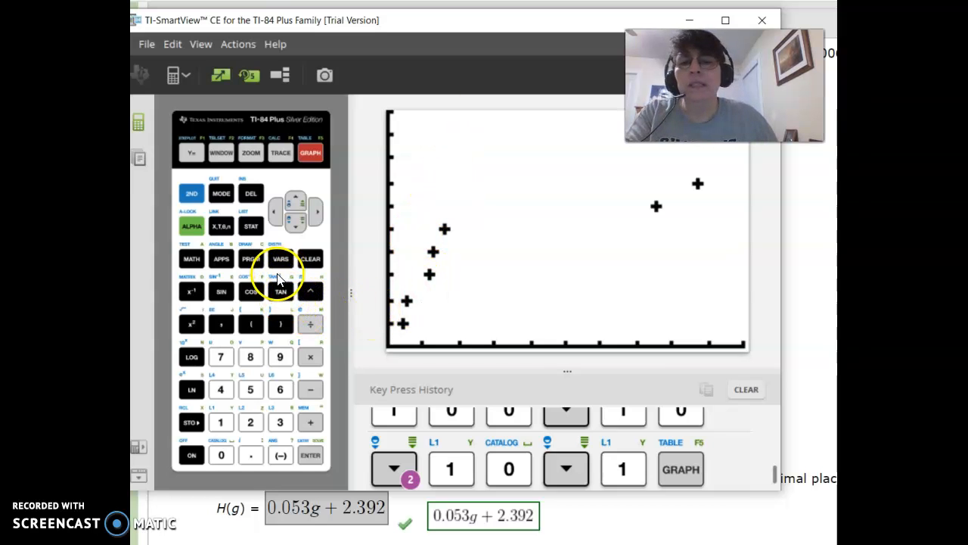
Set up LinReg(ax+b) with Xlist L1 and Ylist L2, storing the regression equation in Y1.
left_click(252, 227)
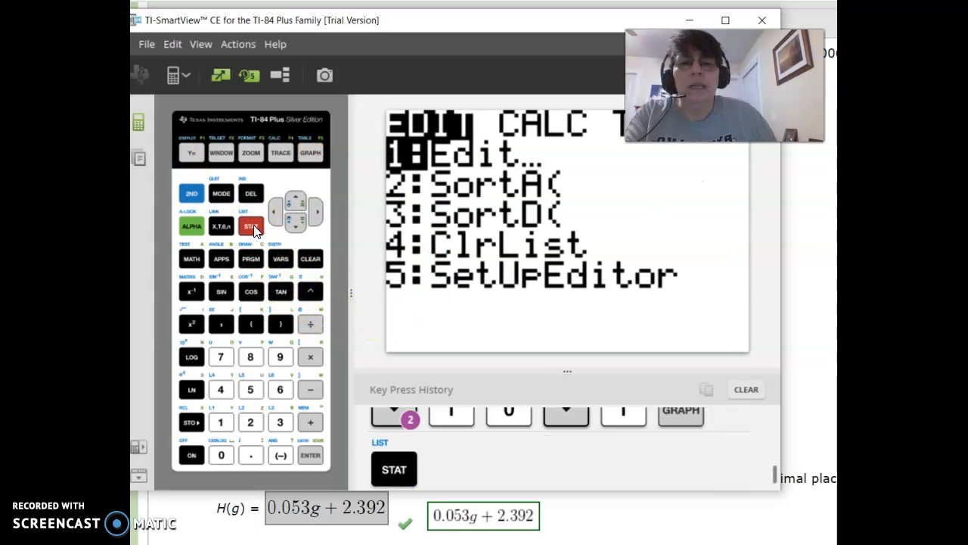
left_click(314, 213)
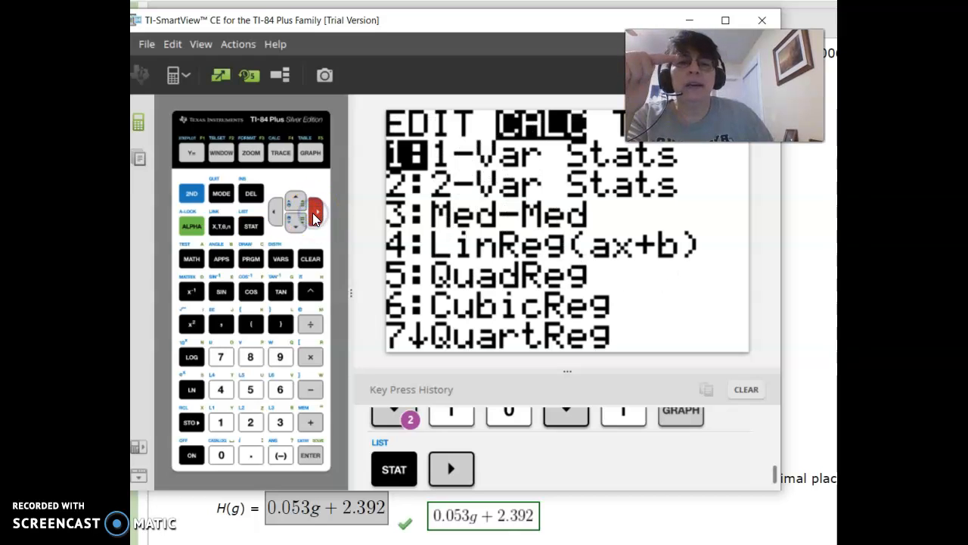
left_click(222, 390)
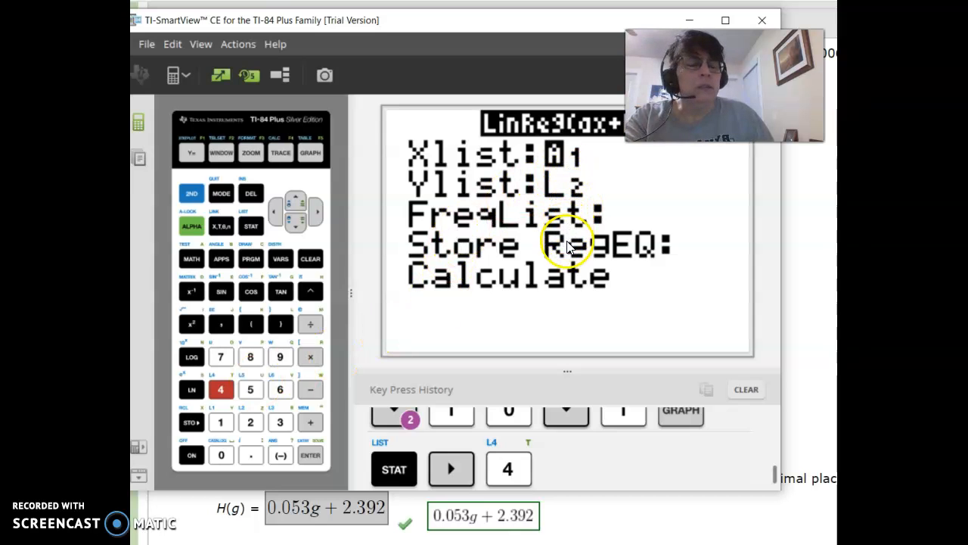
left_click(293, 227)
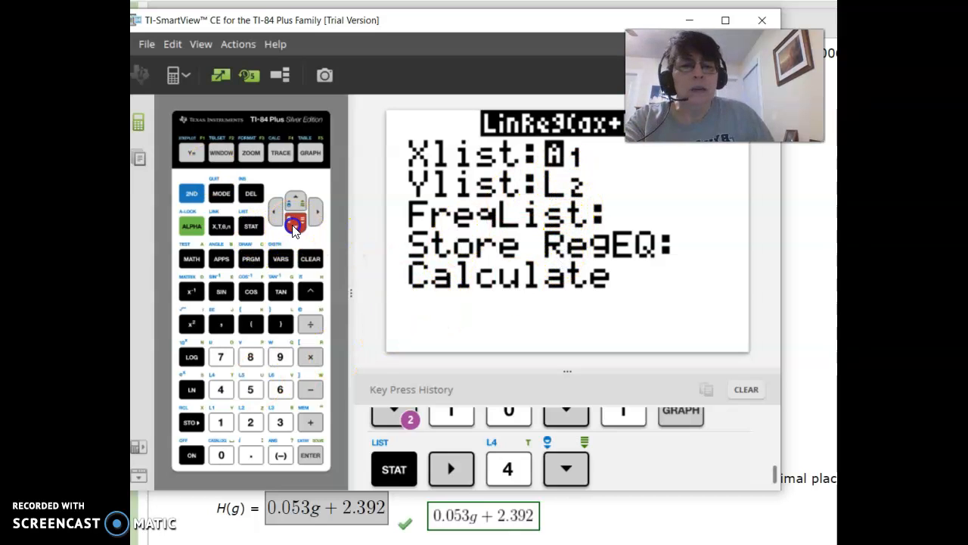
left_click(294, 228)
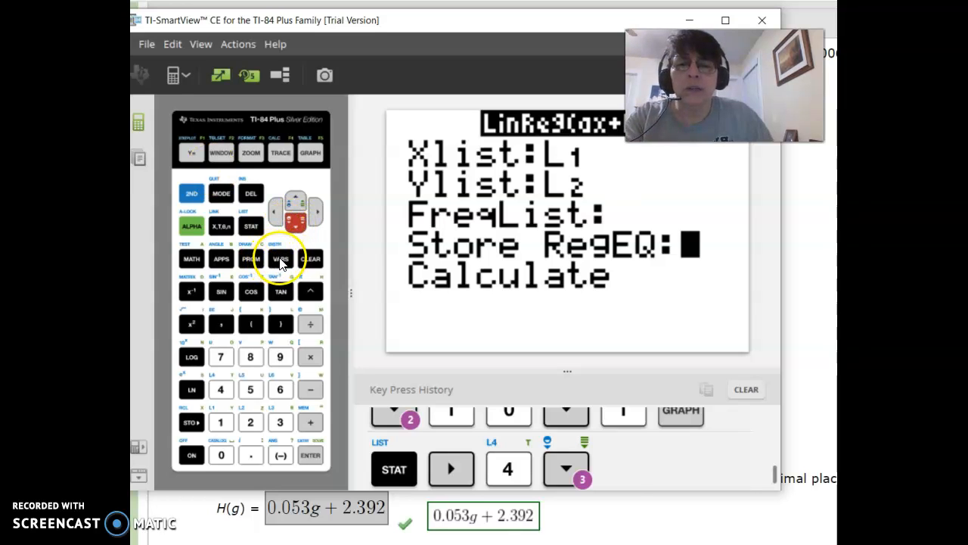
left_click(281, 259)
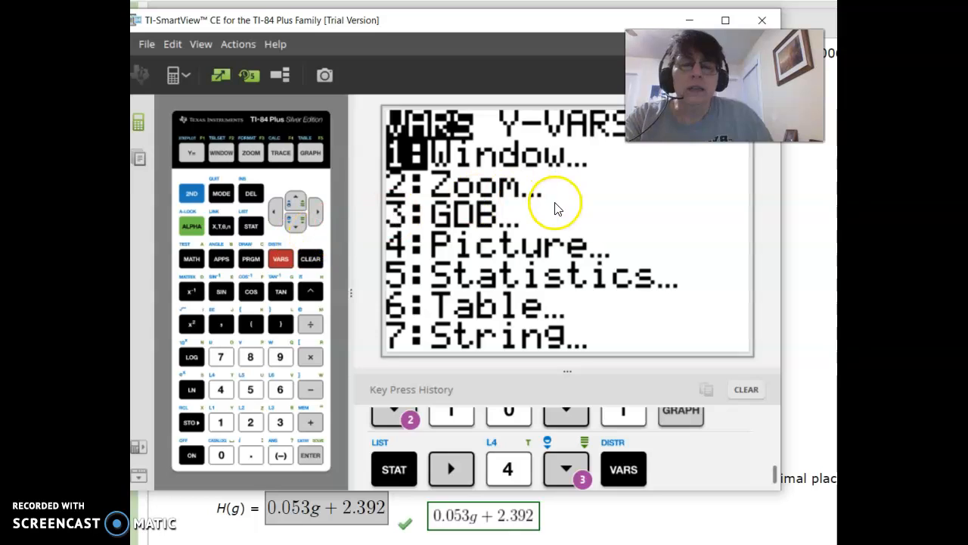
left_click(318, 212)
left_click(292, 515)
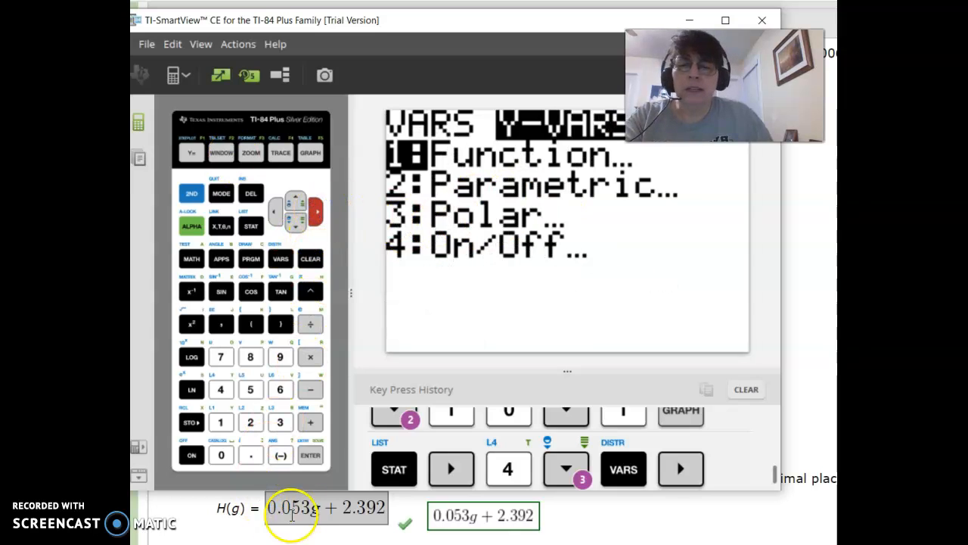
left_click(308, 457)
left_click(308, 457)
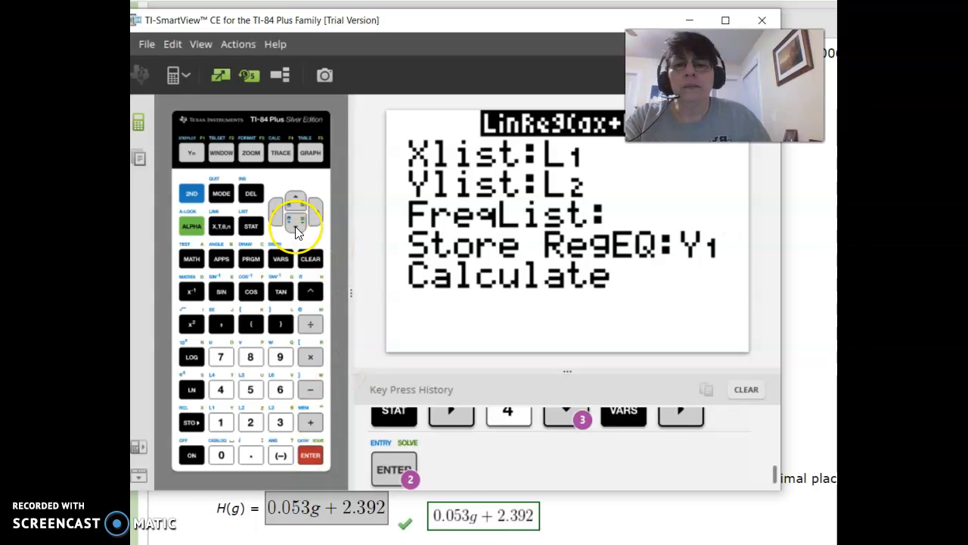
Calculate the linear regression, and graph the equation stored in Y1 over the scatter plot.
left_click(295, 225)
left_click(309, 457)
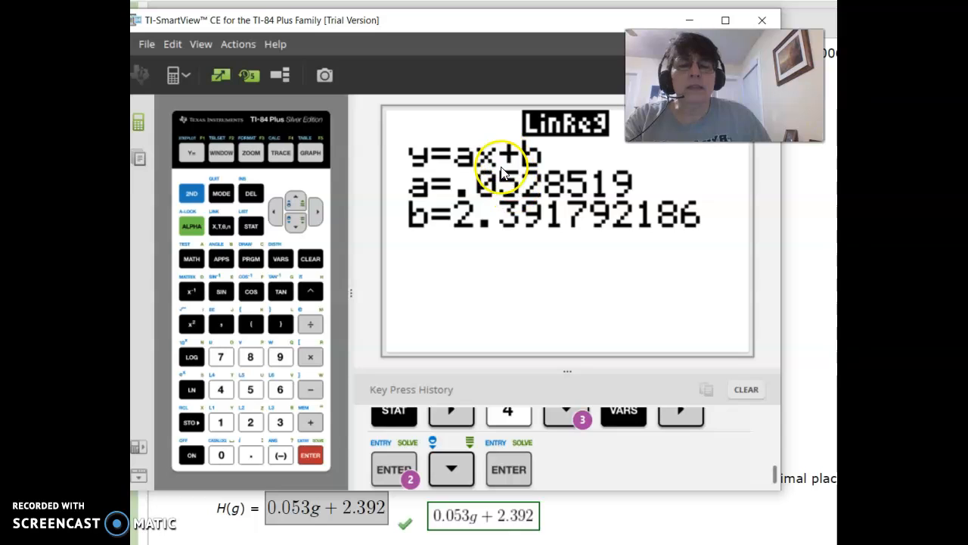
left_click(192, 154)
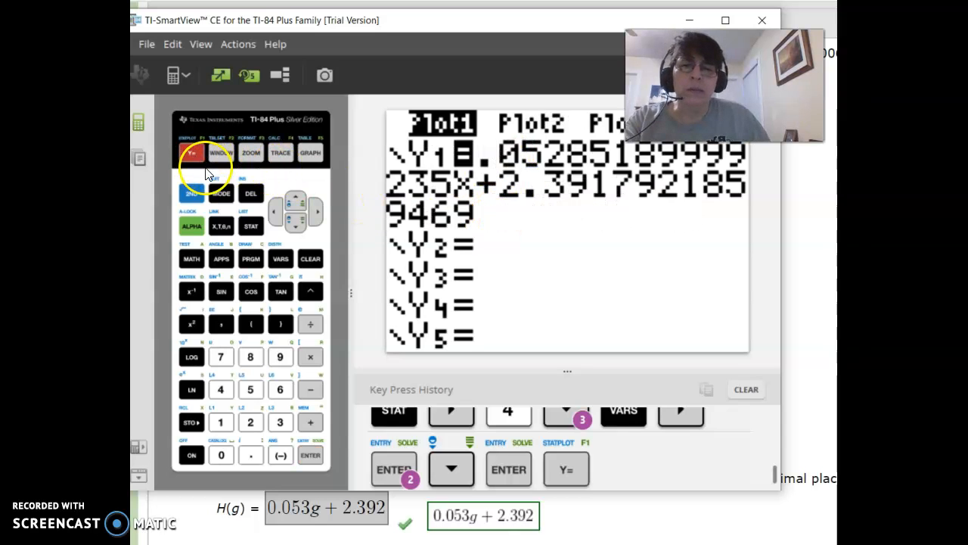
left_click(316, 155)
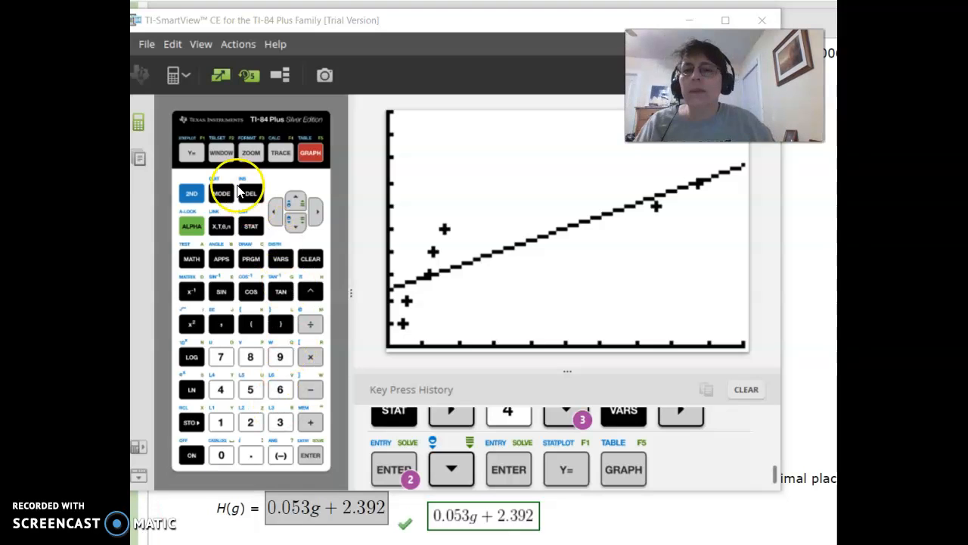
Find the DiagnosticOn command in the calculator's catalog among the entries starting with D.
left_click(193, 195)
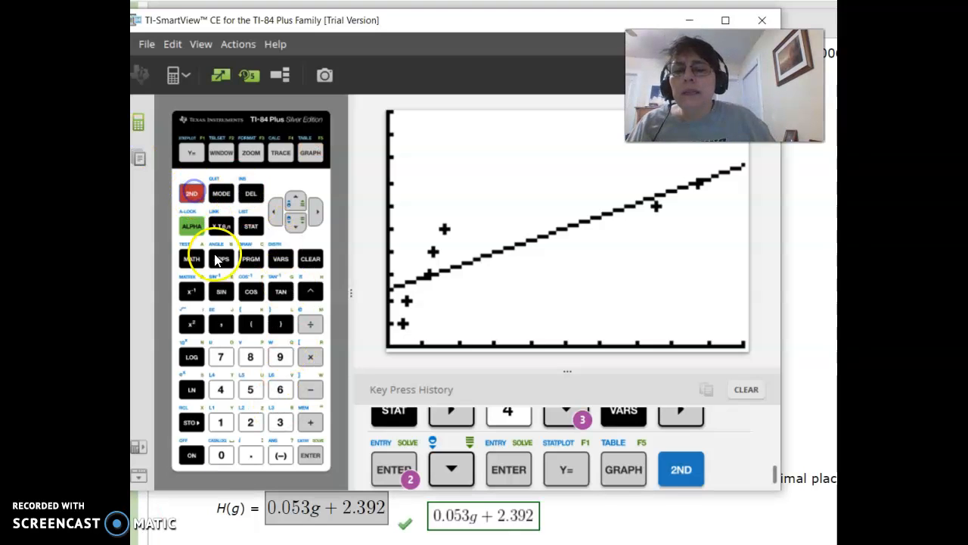
left_click(220, 456)
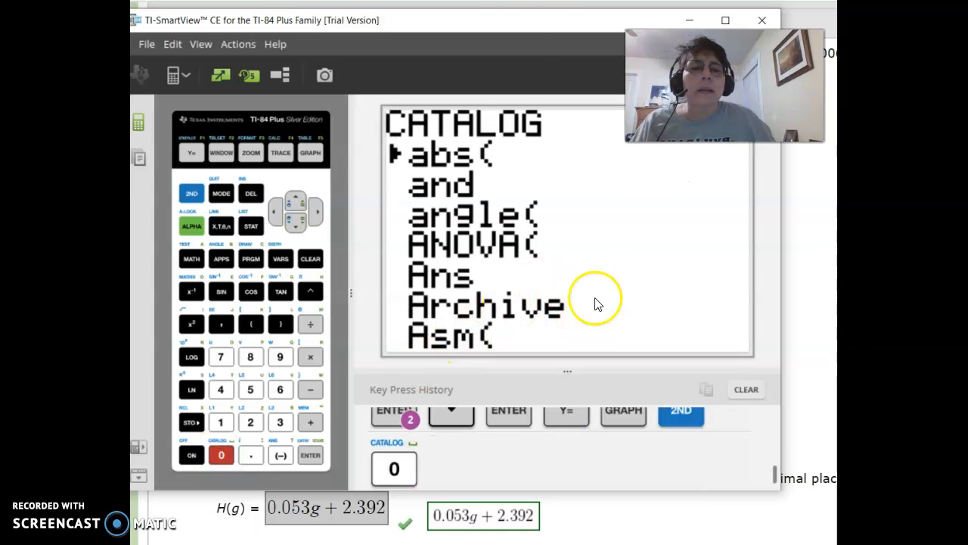
left_click_drag(528, 21, 600, 32)
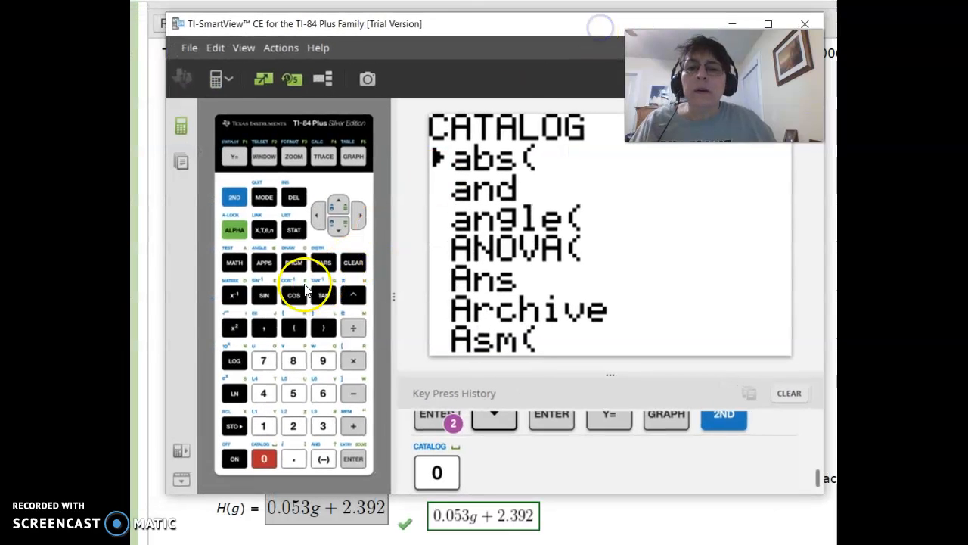
left_click(234, 295)
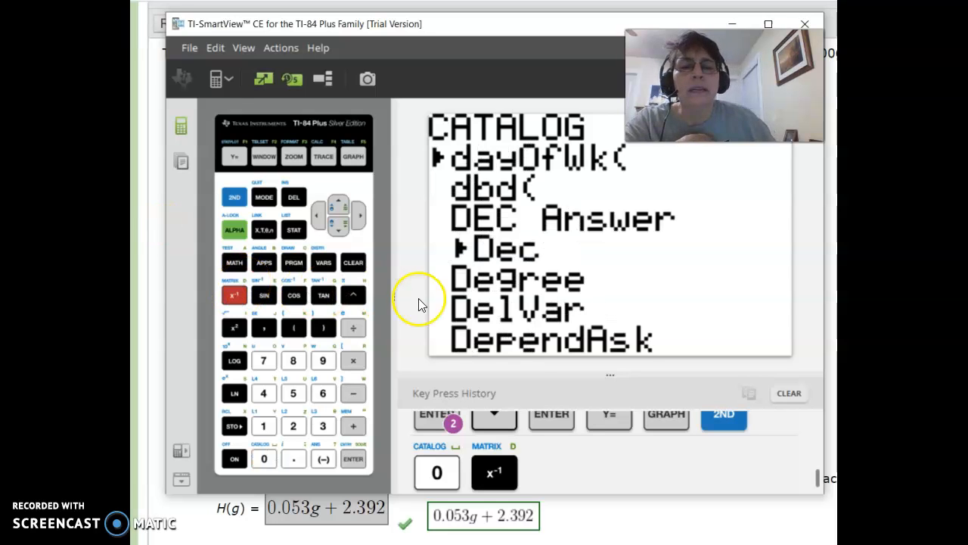
left_click(336, 230)
left_click(336, 230)
left_click(337, 230)
left_click(337, 231)
left_click(337, 232)
left_click(337, 233)
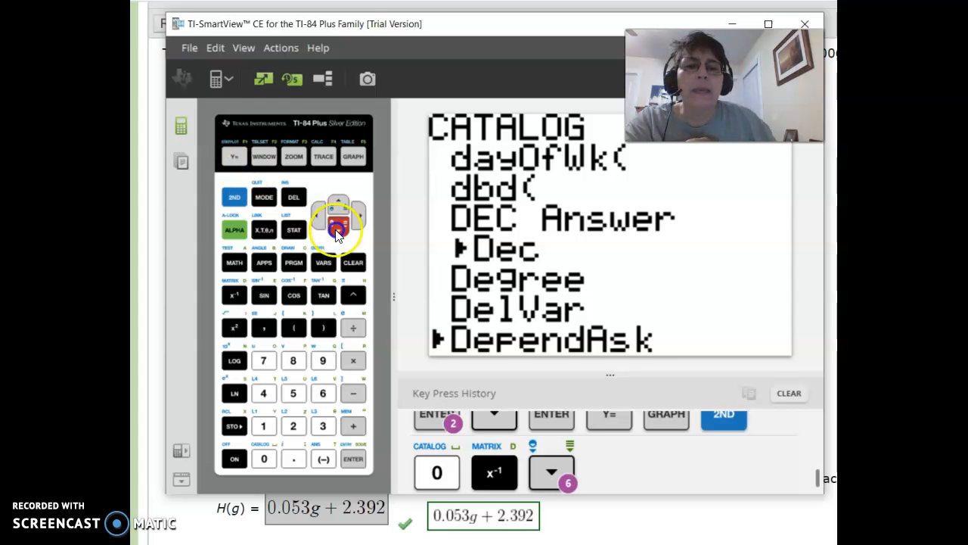
left_click(338, 233)
left_click(338, 234)
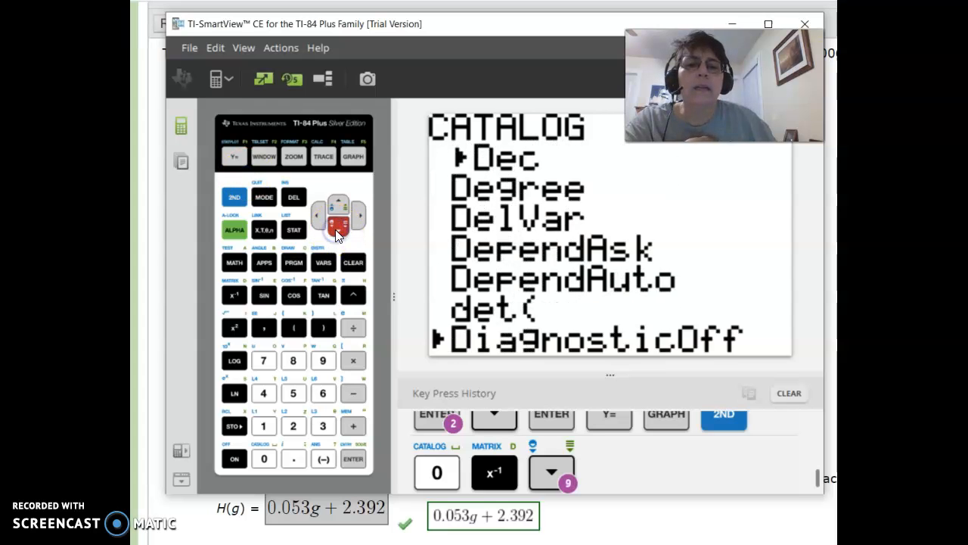
left_click(336, 234)
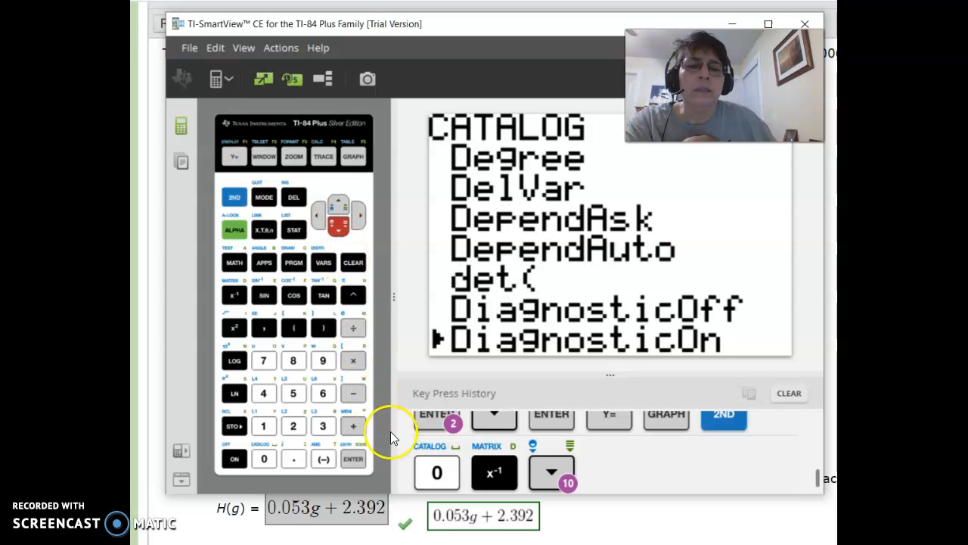
Insert DiagnosticOn on the home screen and run it to turn on regression diagnostics.
left_click(359, 466)
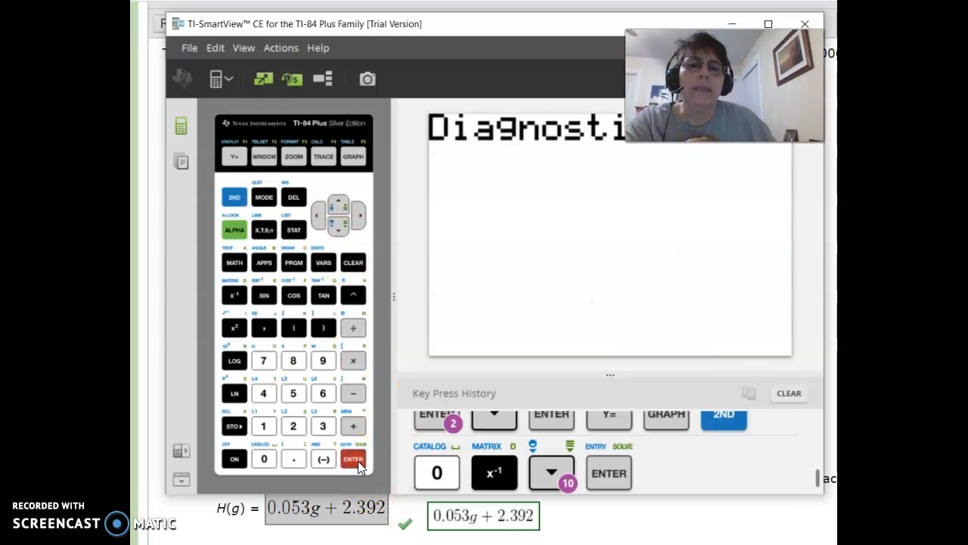
left_click(506, 80)
left_click_drag(518, 27, 452, 69)
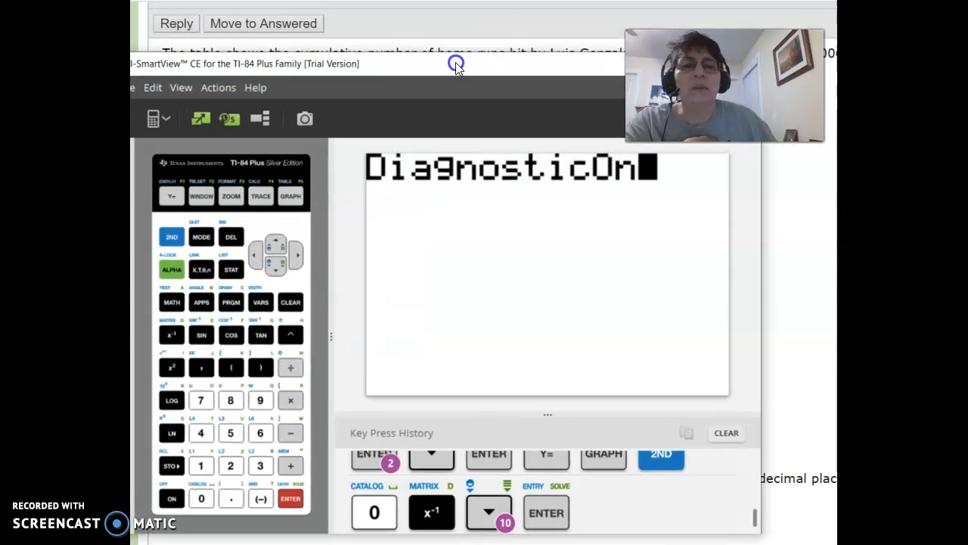
left_click(289, 502)
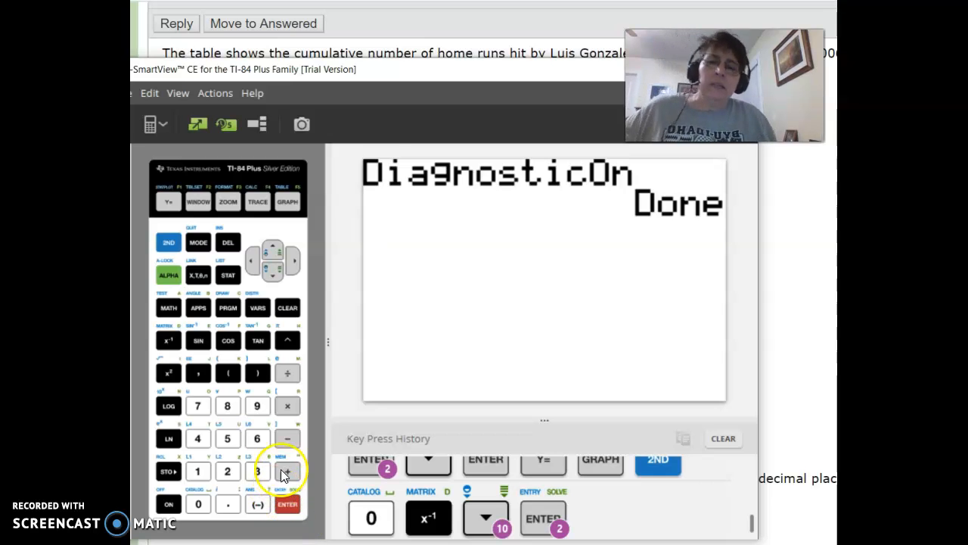
Calculate LinReg(ax+b) with Xlist L1 and Ylist L2, leaving Store RegEQ blank, and display the scatter plot with its line.
left_click(236, 277)
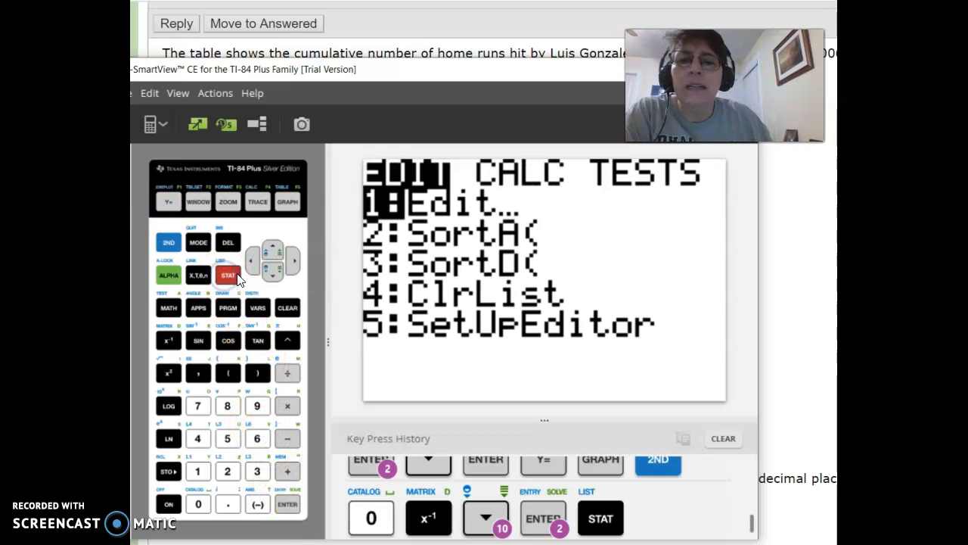
left_click(273, 269)
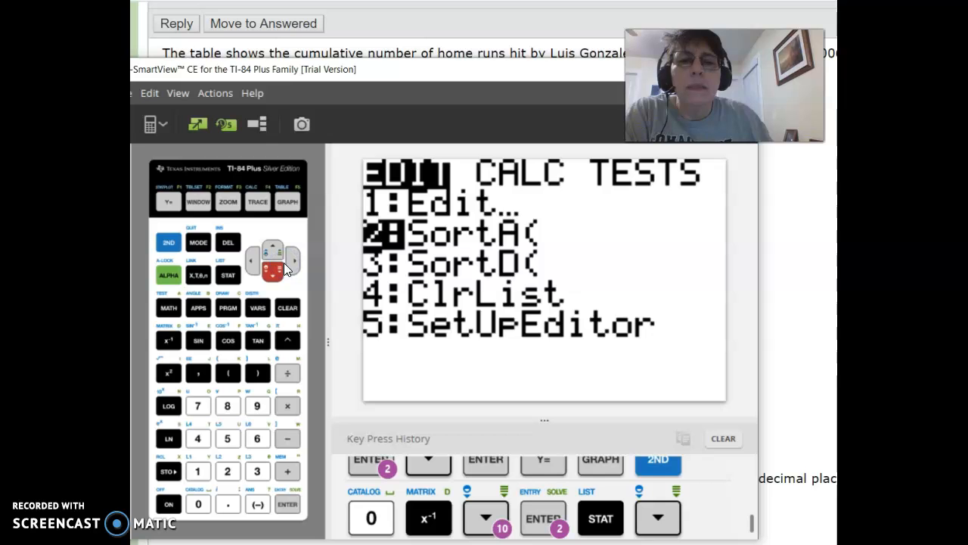
left_click(294, 261)
left_click(196, 439)
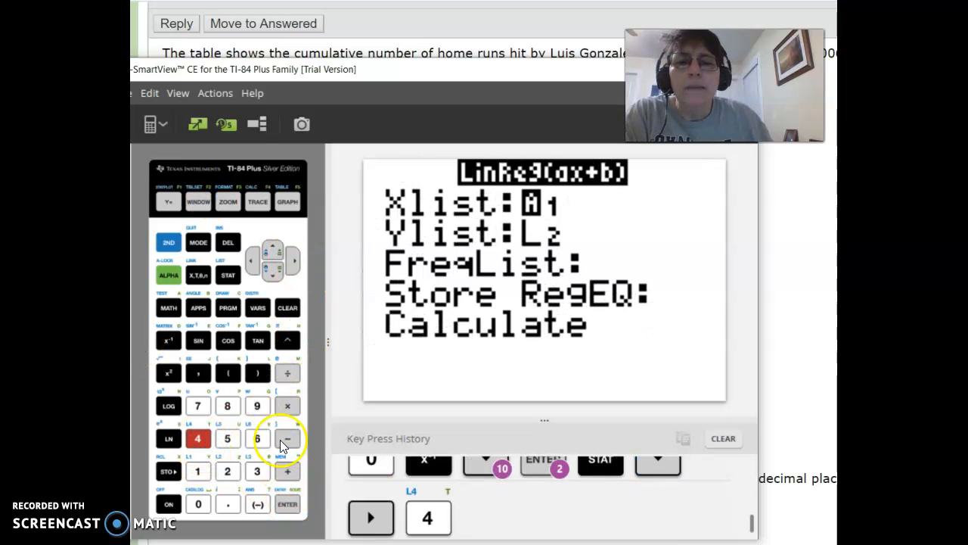
left_click(272, 272)
left_click(272, 273)
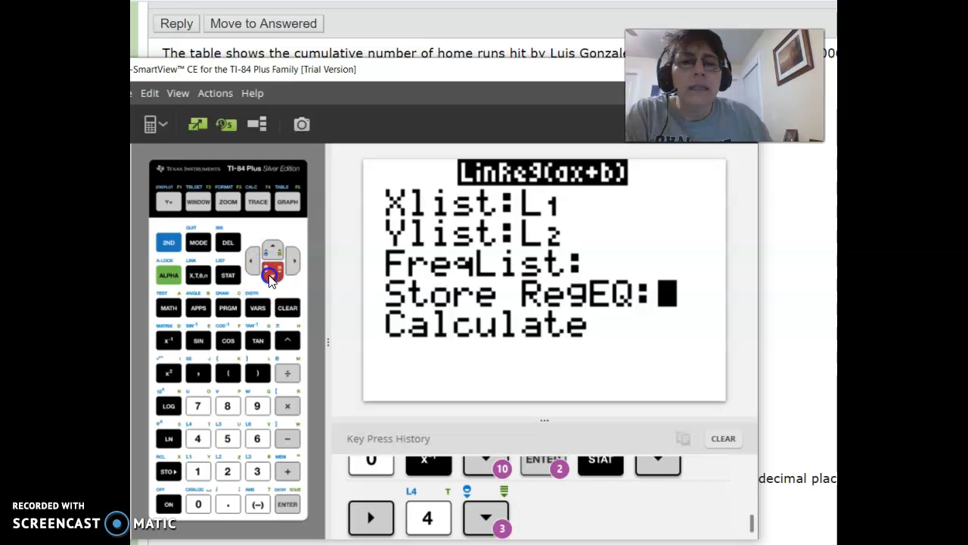
left_click(272, 274)
left_click(288, 503)
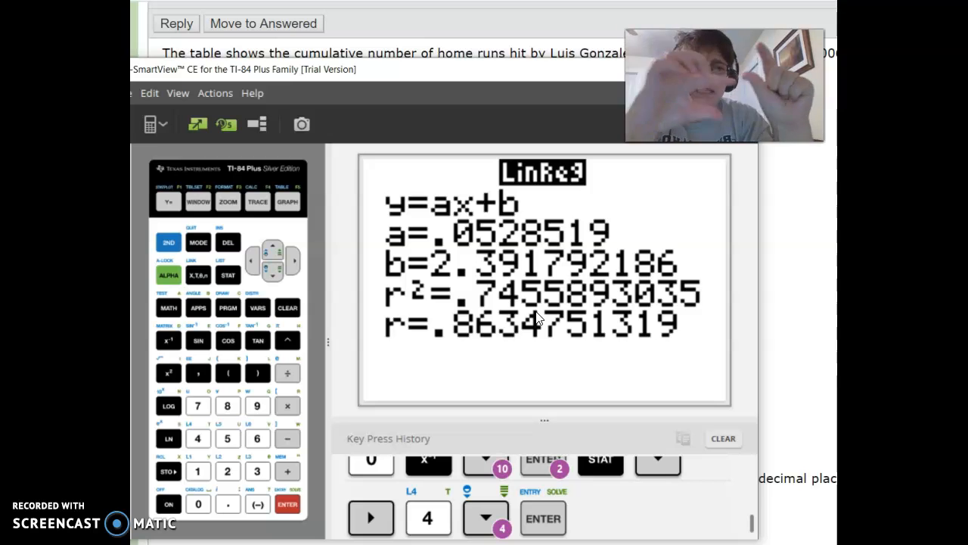
left_click(285, 215)
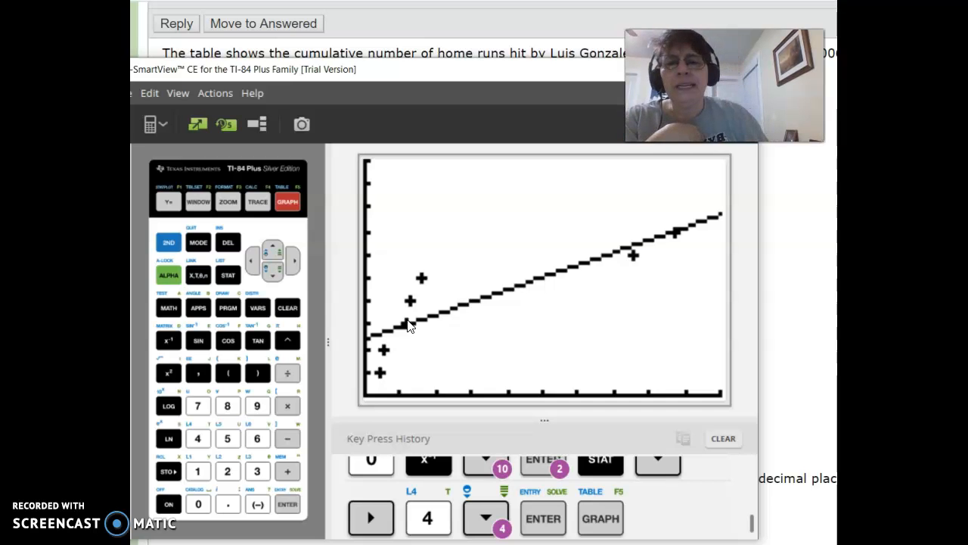
Return to the home screen, recall and rerun the last LinReg(ax+b) L1,L2 entry, and display the graph again.
left_click(169, 242)
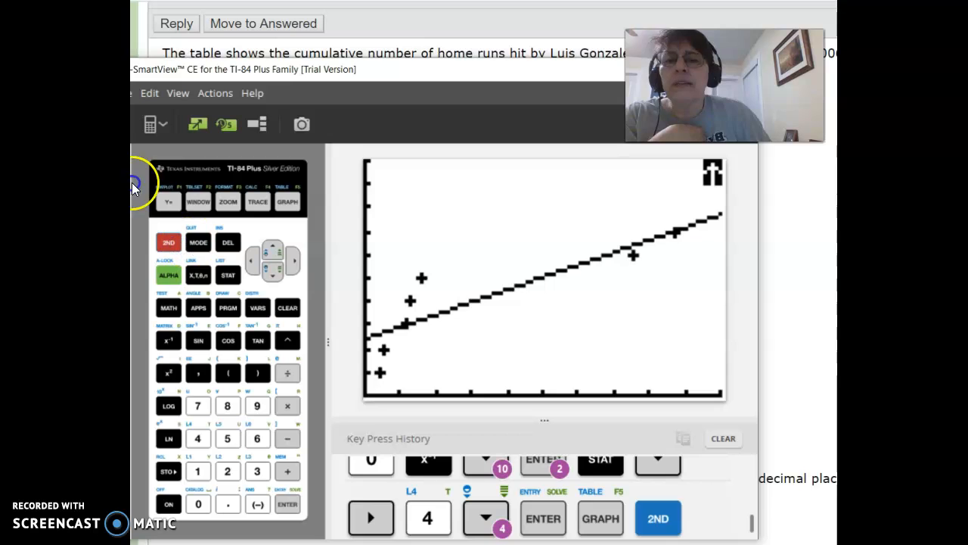
left_click(198, 242)
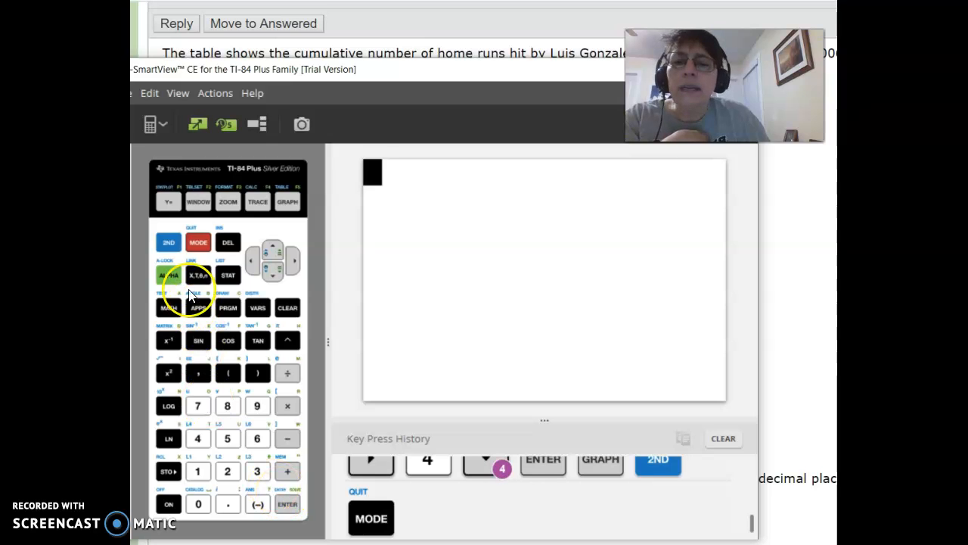
left_click(168, 242)
left_click(287, 505)
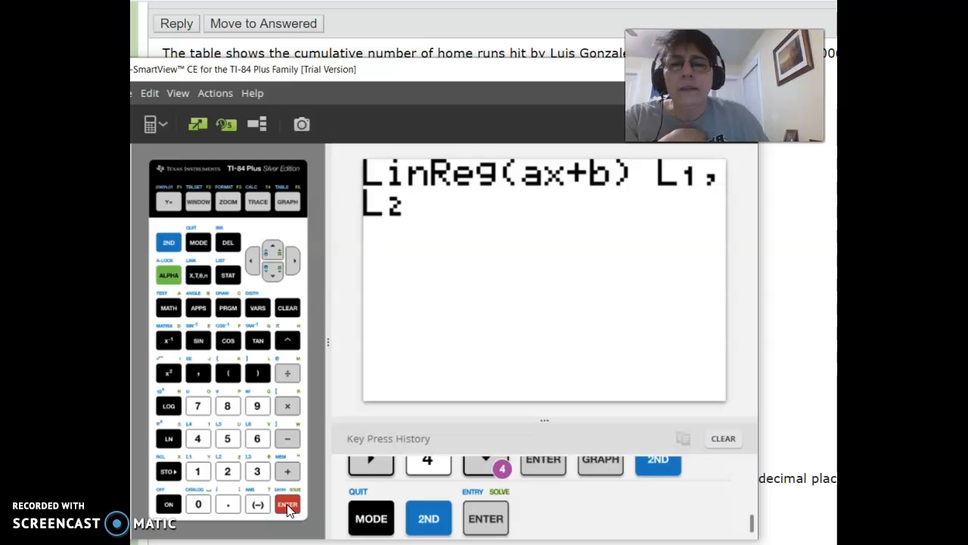
left_click(287, 504)
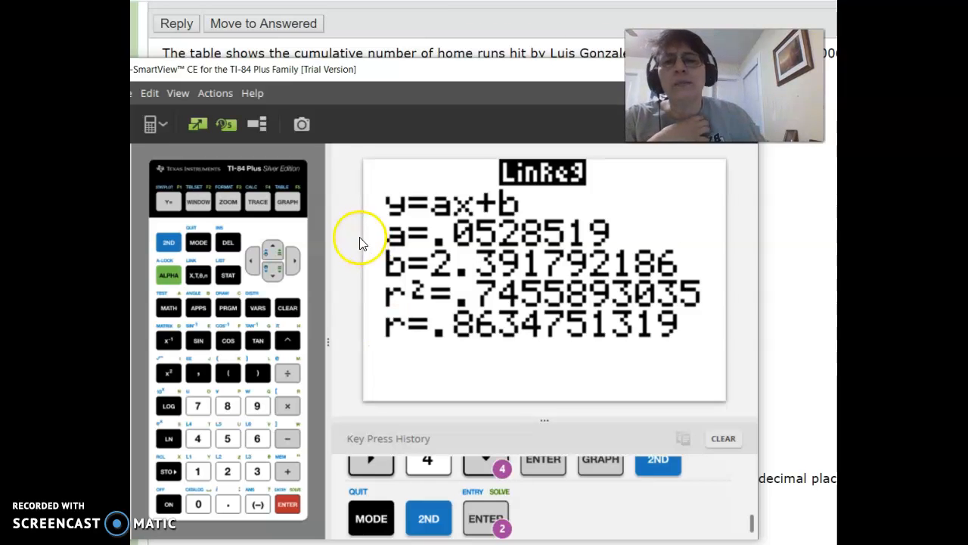
left_click(292, 202)
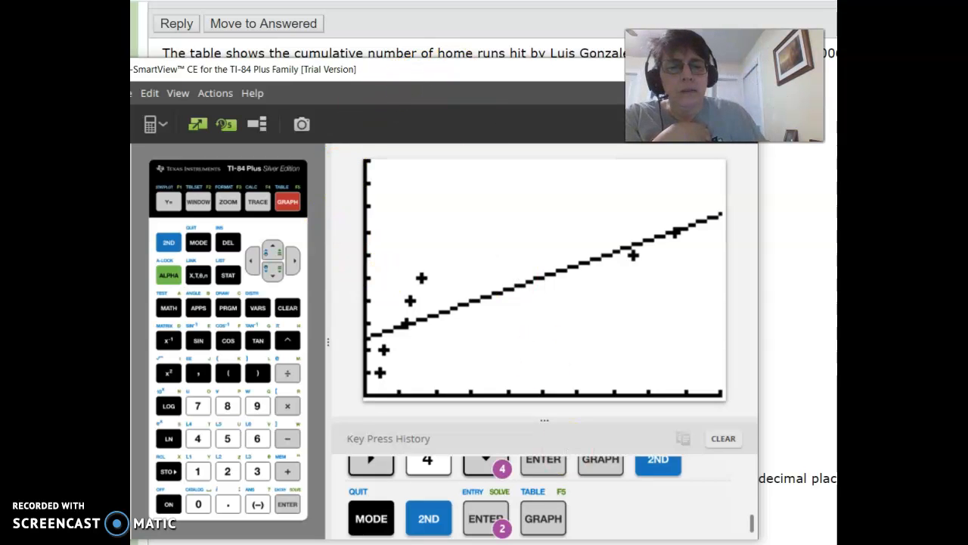
Switch to the blank Excel workbook and arrange the windows, narrowing Excel's window and minimizing the calculator's.
key("alt+Tab")
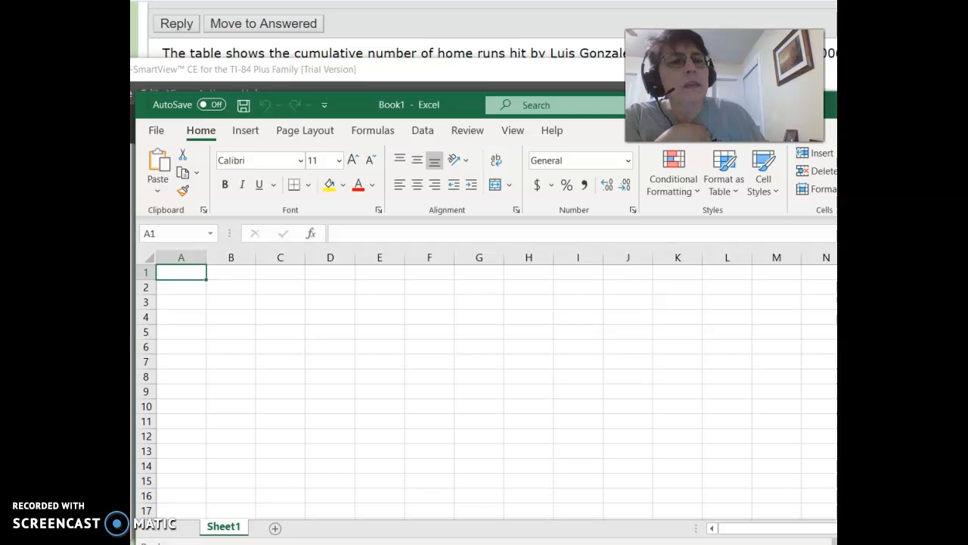
left_click_drag(961, 196, 691, 197)
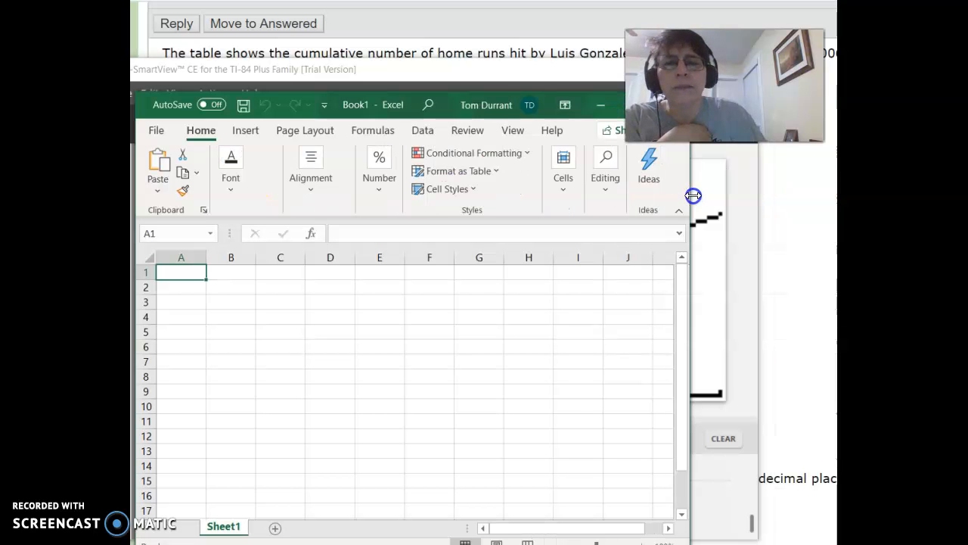
left_click(331, 177)
left_click(731, 405)
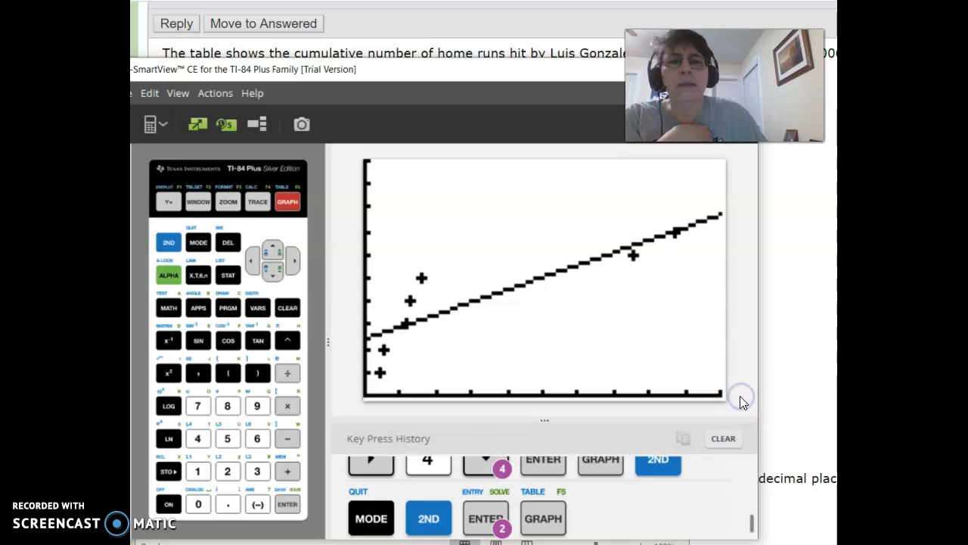
left_click_drag(449, 75, 382, 145)
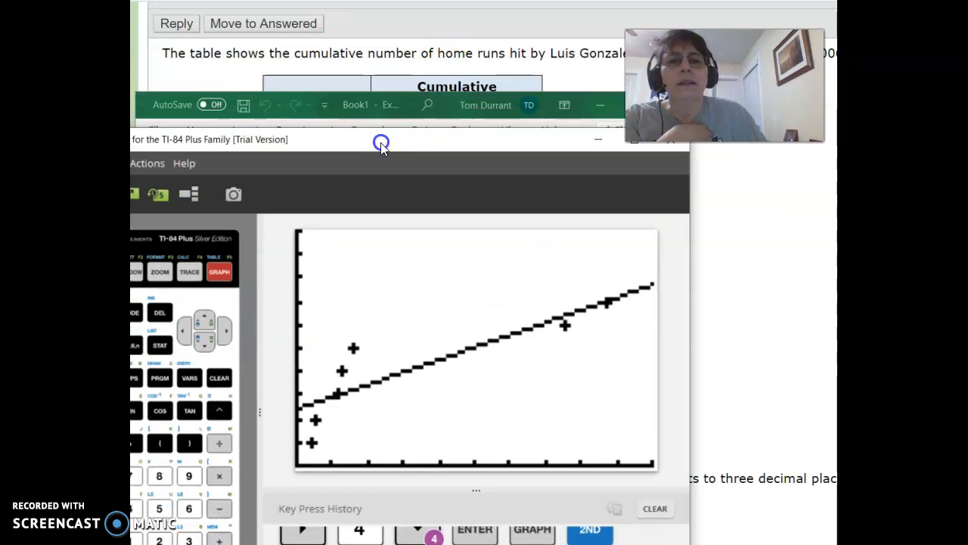
left_click(597, 134)
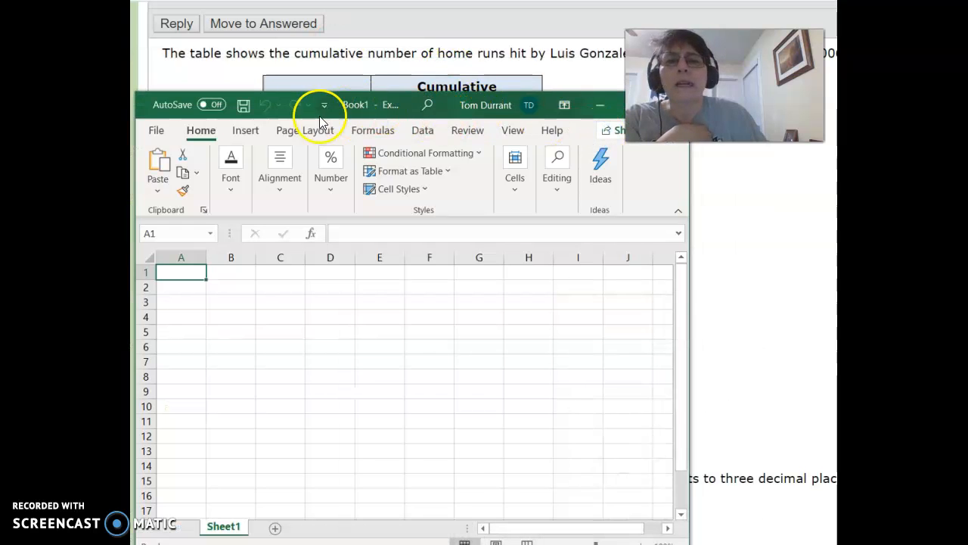
left_click_drag(286, 102, 357, 100)
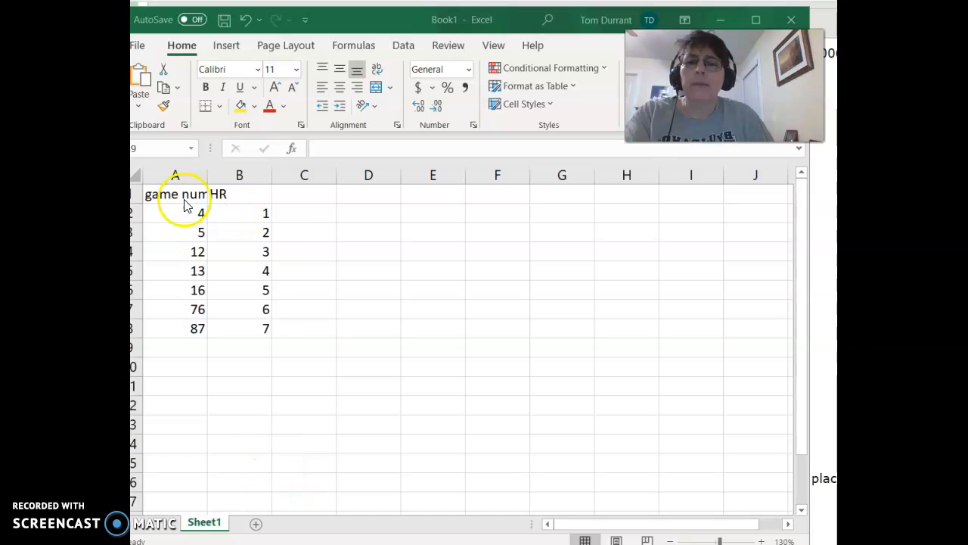
Turn on Wrap text for the "game number" header in cell A1.
left_click(185, 193)
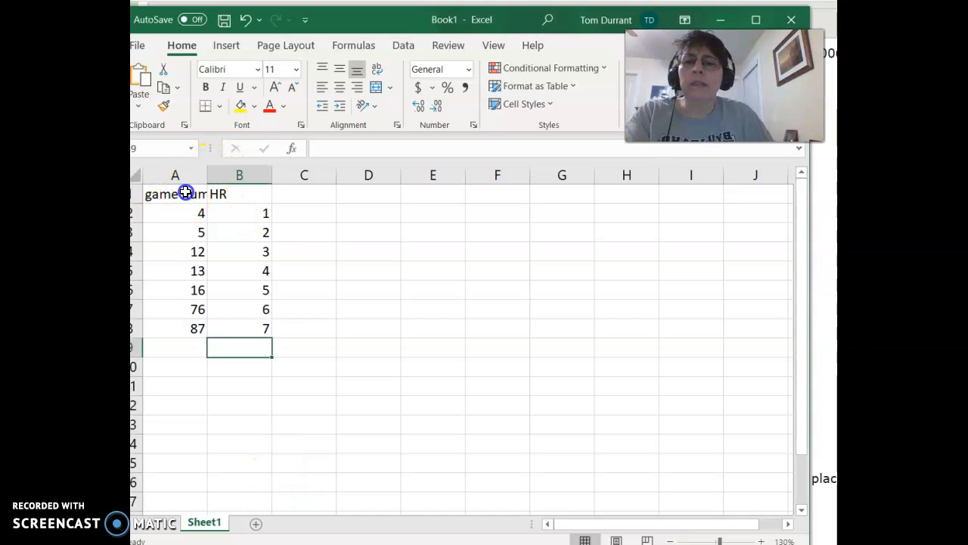
right_click(187, 195)
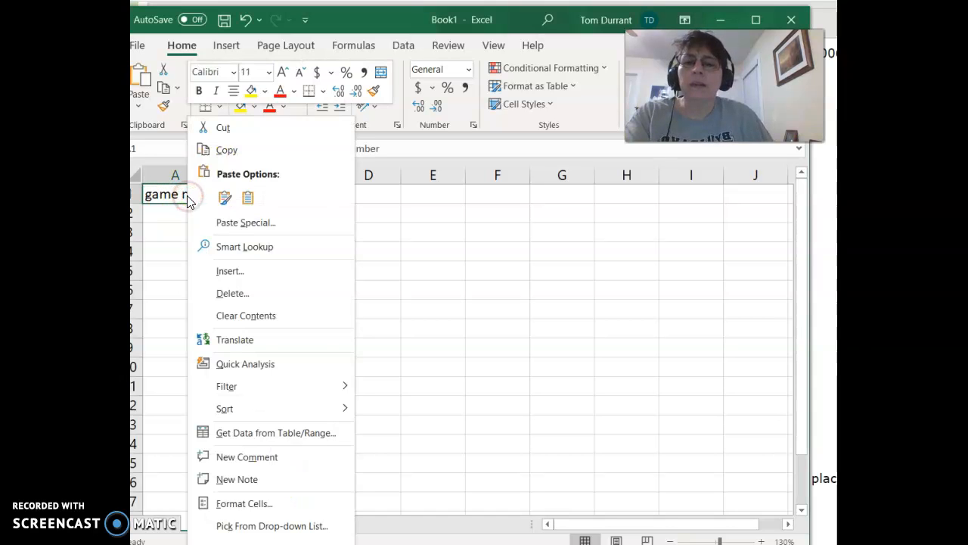
left_click(242, 504)
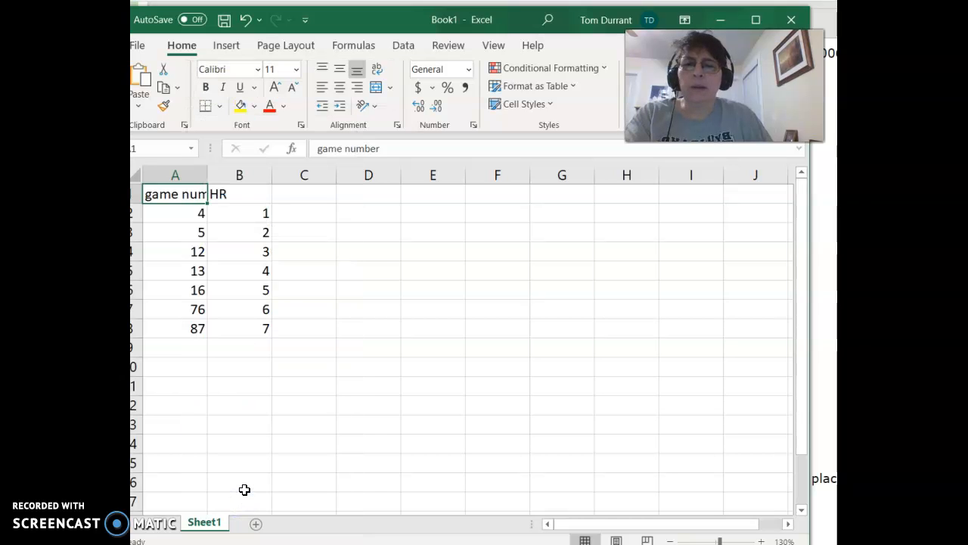
left_click(177, 195)
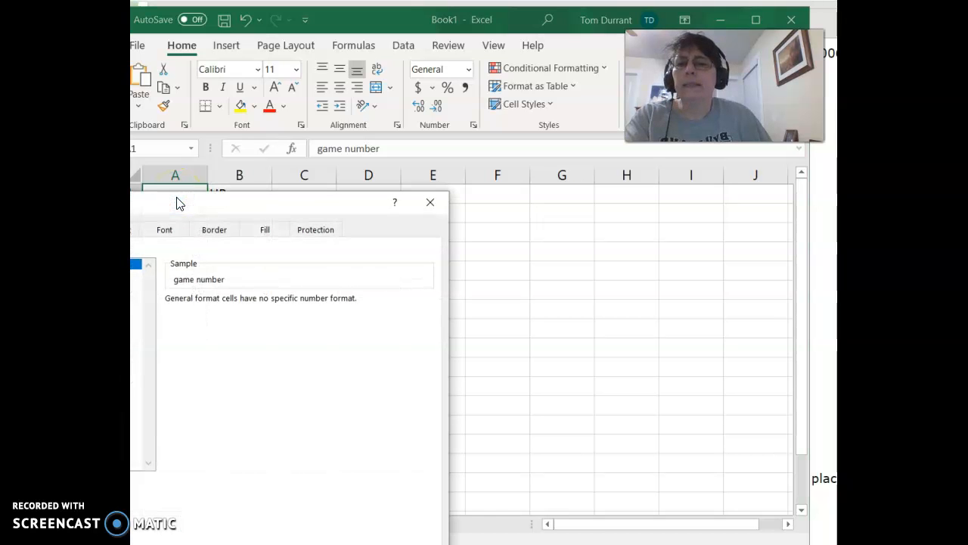
left_click_drag(195, 206, 432, 168)
left_click(353, 194)
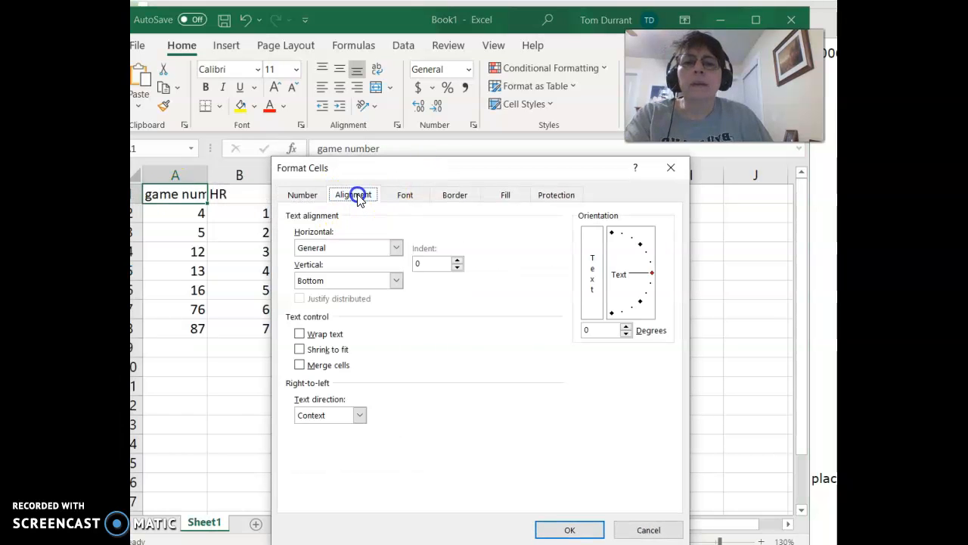
left_click(300, 334)
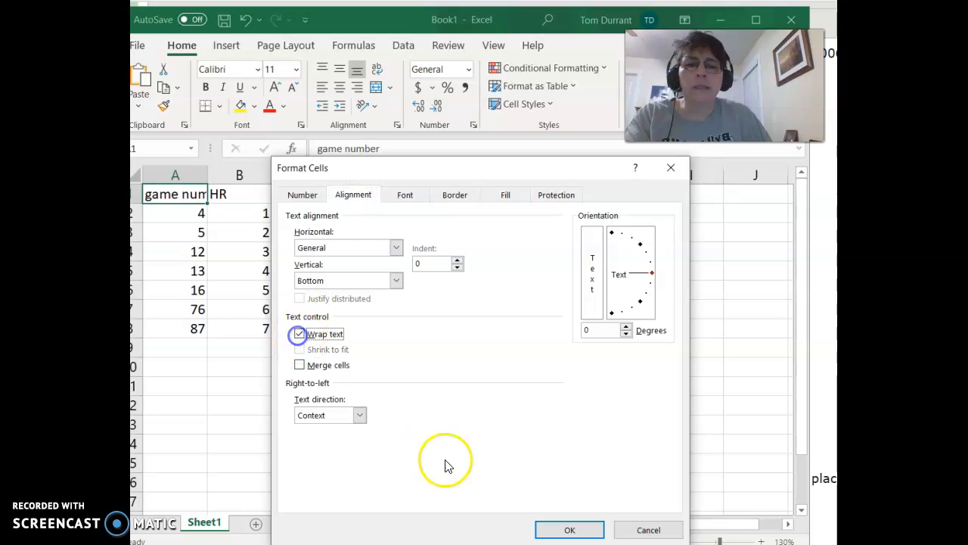
left_click(569, 529)
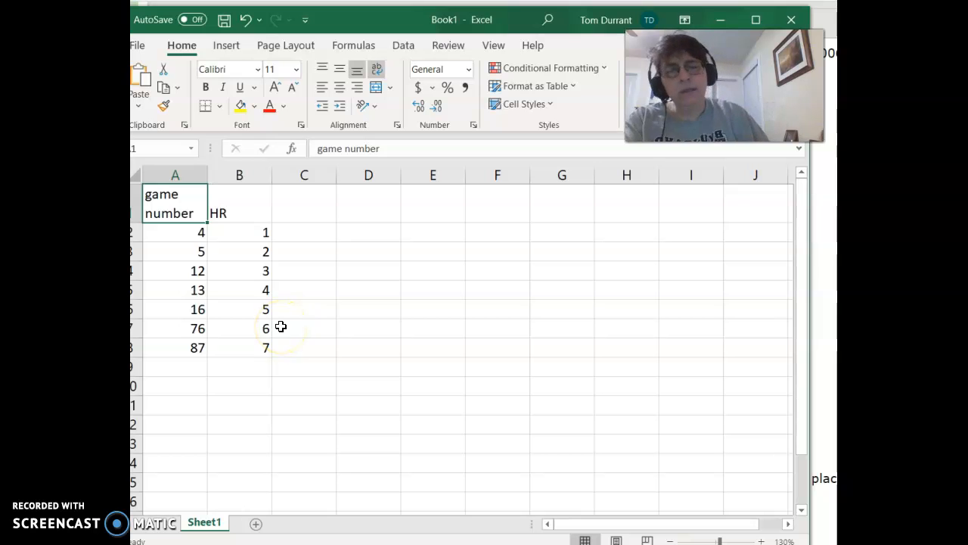
Insert a scatter chart from the game number and HR data in A1:B8 and move it up to the header row.
left_click(175, 270)
left_click_drag(178, 196, 262, 348)
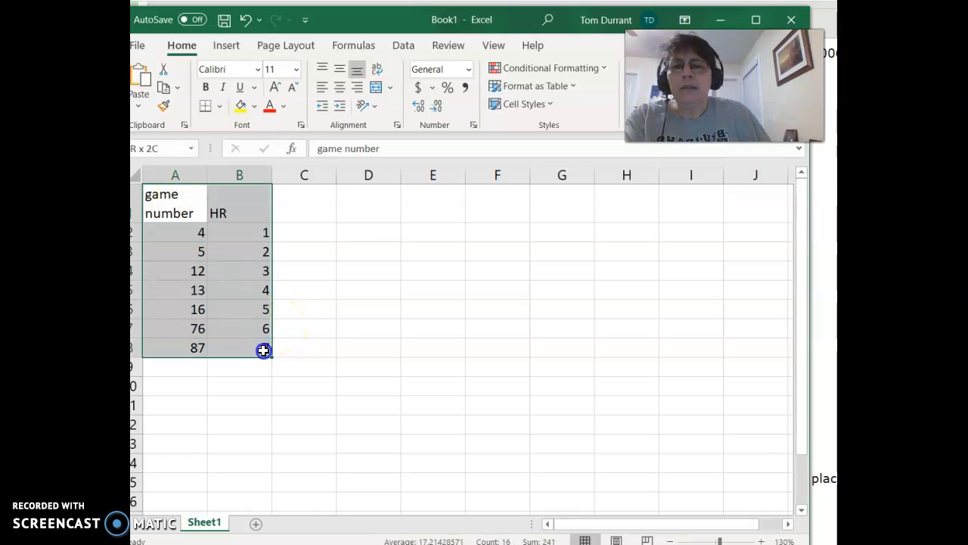
left_click(225, 47)
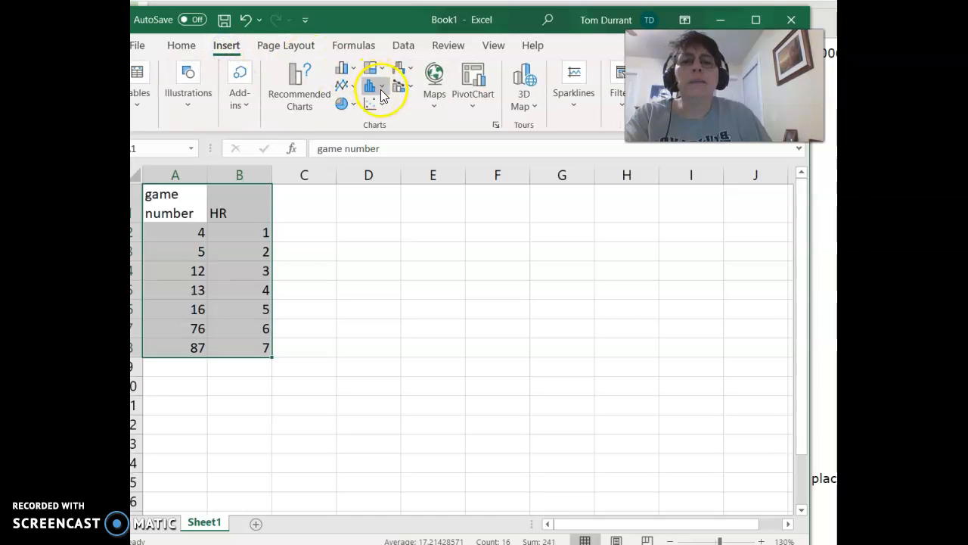
left_click(375, 106)
left_click(386, 161)
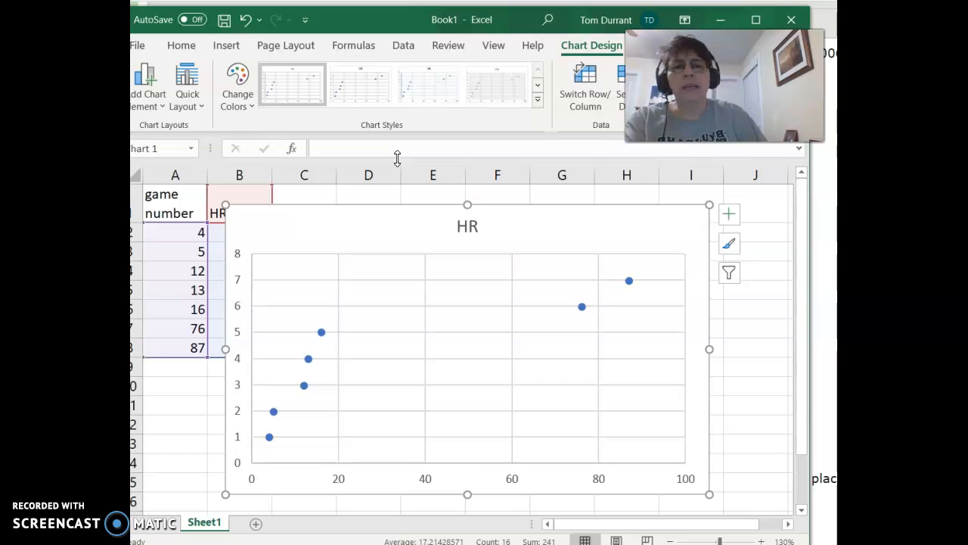
left_click_drag(412, 225, 422, 192)
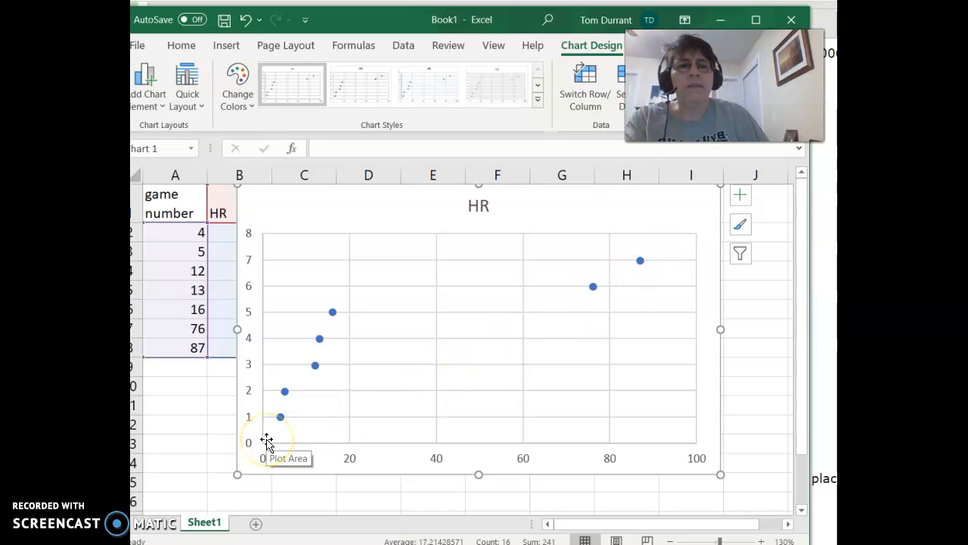
Shift the Excel window so the chart elements list is reachable and add a trendline to the HR scatter chart.
left_click(742, 196)
left_click_drag(482, 20, 378, 21)
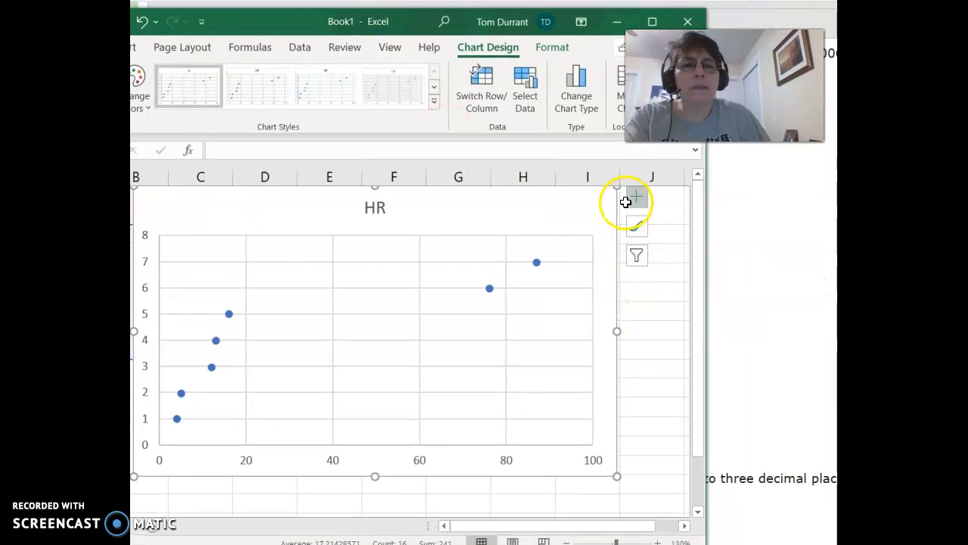
left_click(637, 197)
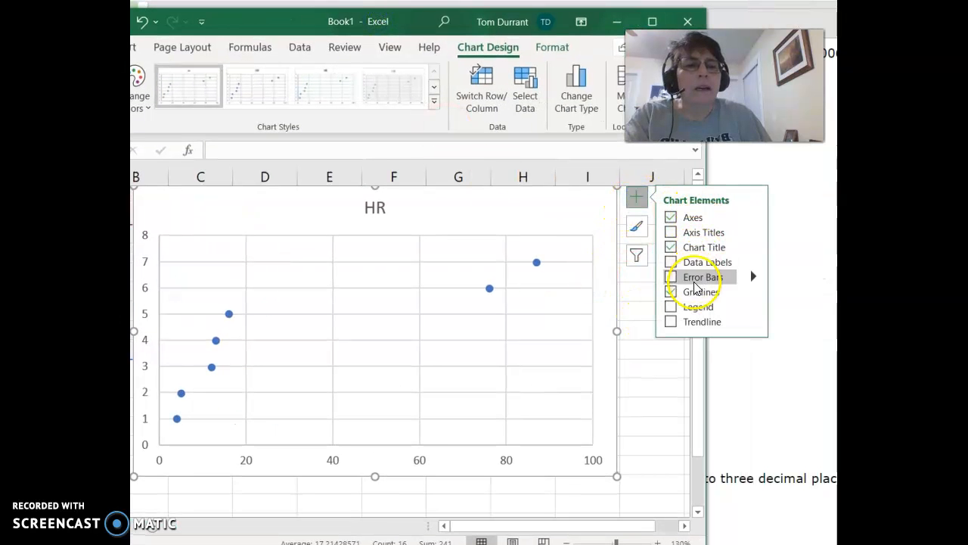
left_click(672, 324)
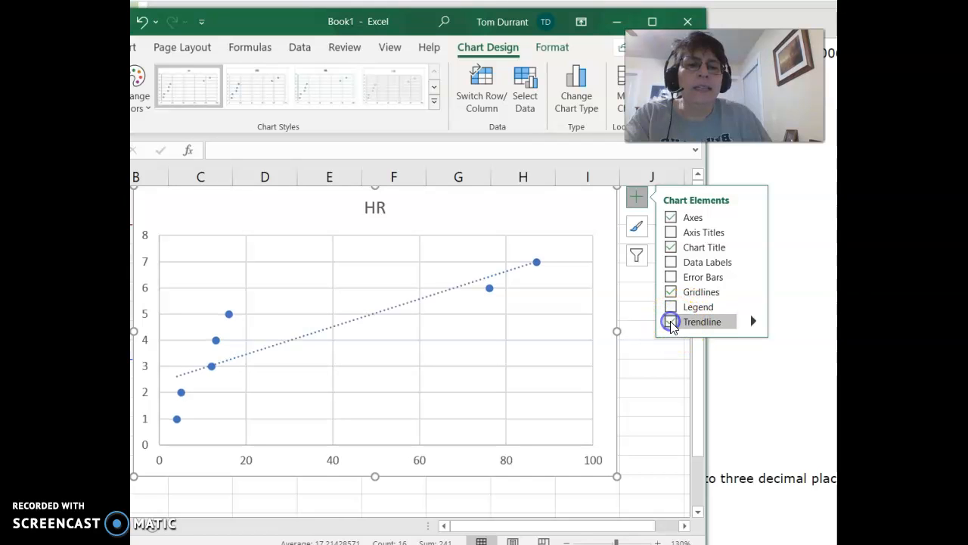
Display the linear trendline's equation and R-squared value on the chart, and close the trendline formatting options.
left_click(753, 322)
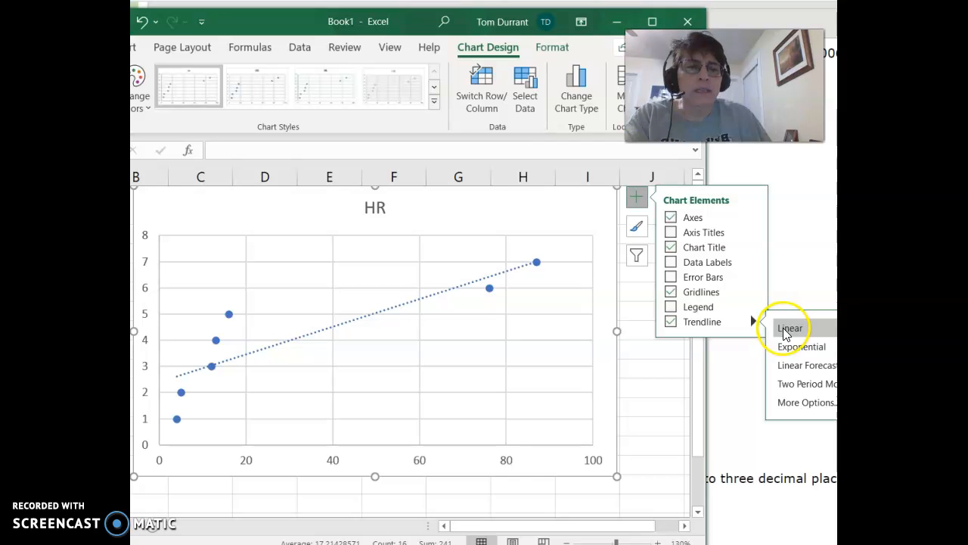
left_click(795, 402)
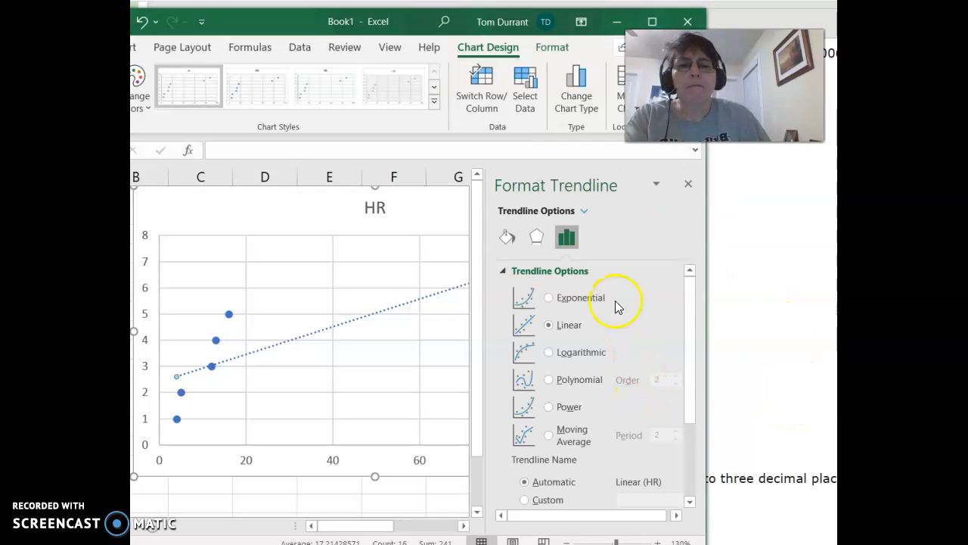
scroll(525, 177, "down", 3)
scroll(550, 309, "down", 1)
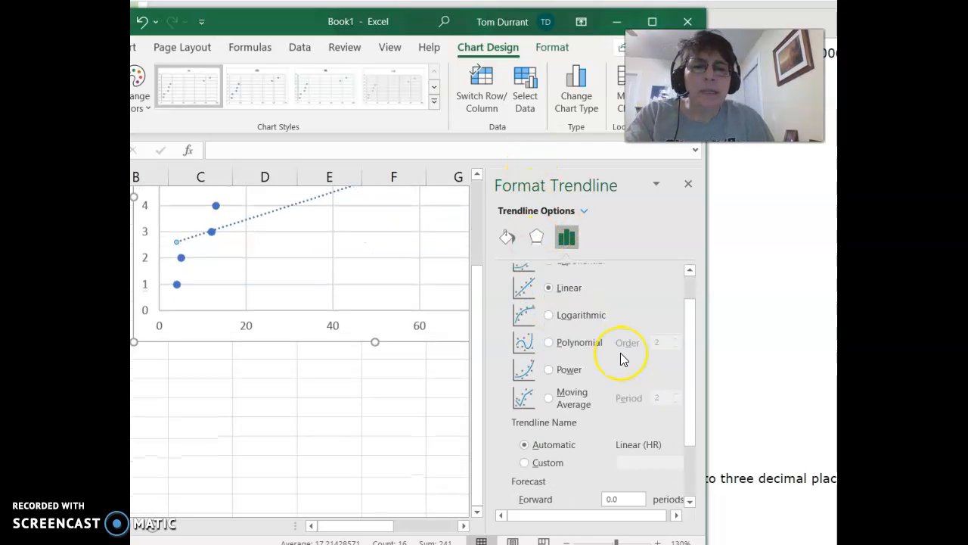
scroll(621, 360, "down", 3)
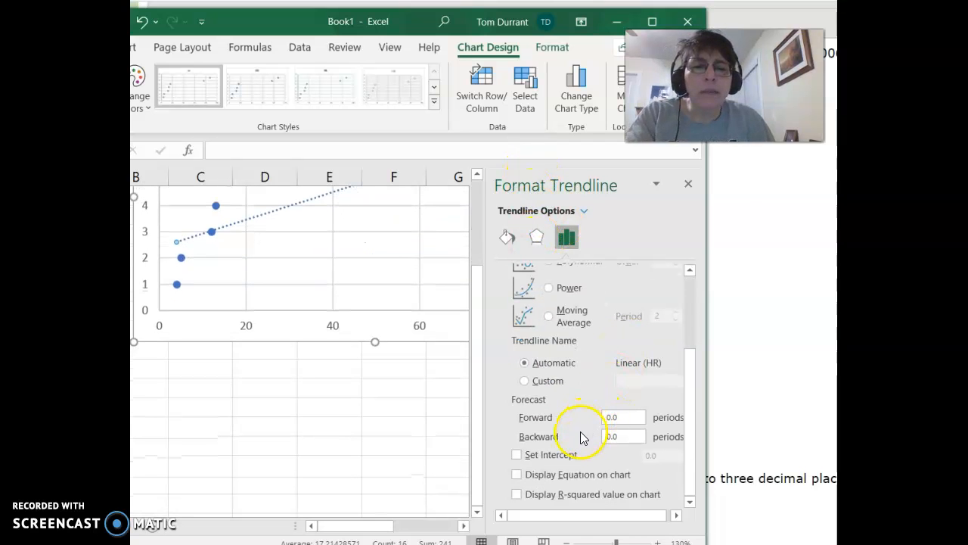
left_click(516, 474)
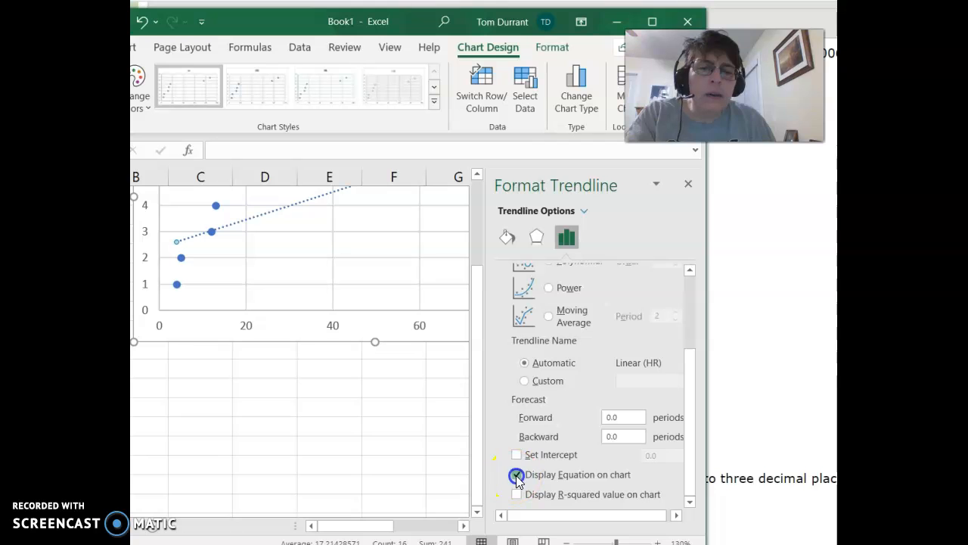
left_click(517, 495)
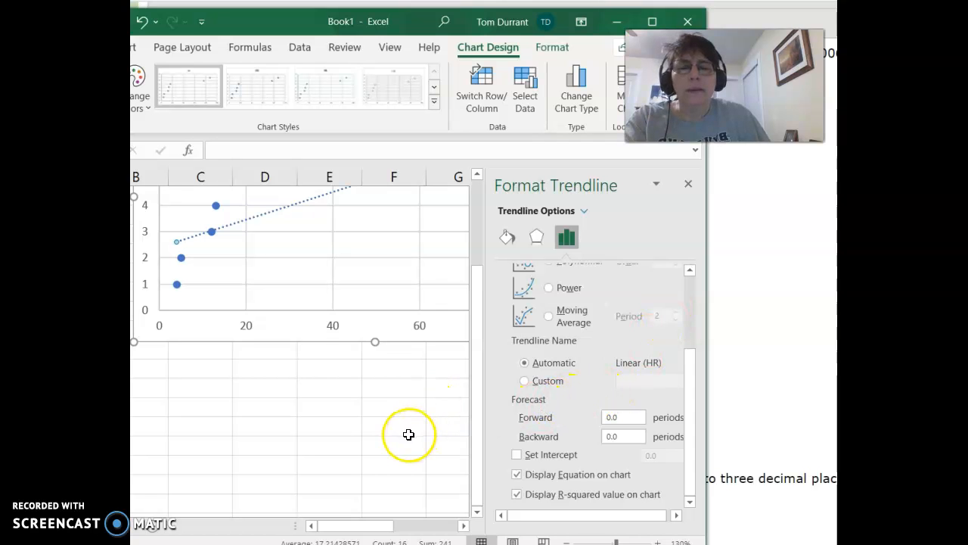
scroll(350, 446, "up", 2)
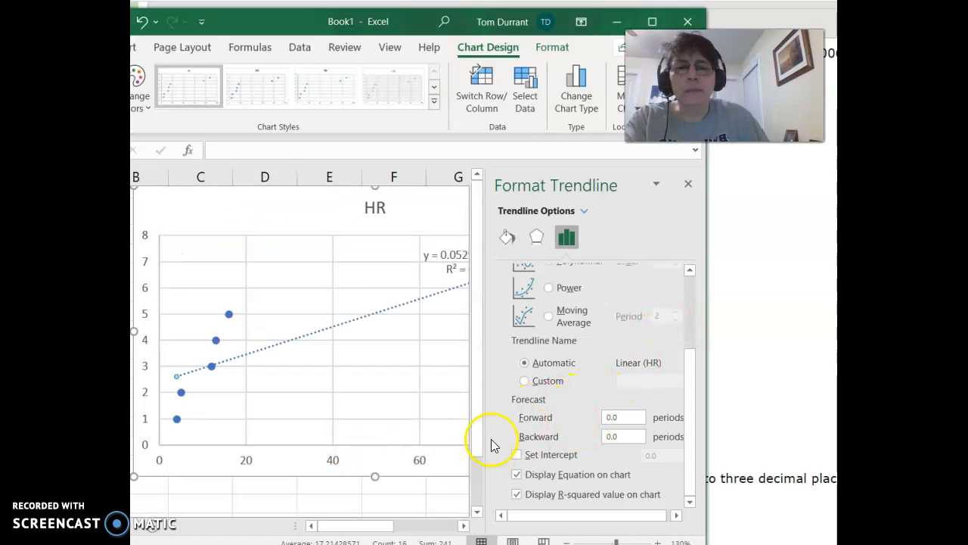
left_click(688, 182)
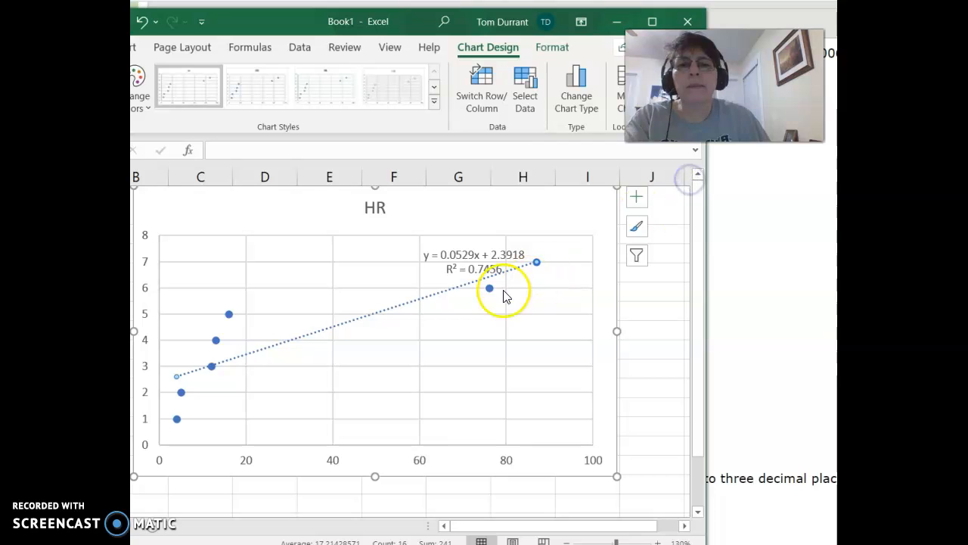
Set the trendline equation label's font size to 14 and move the label below the trendline into clear space.
left_click(463, 263)
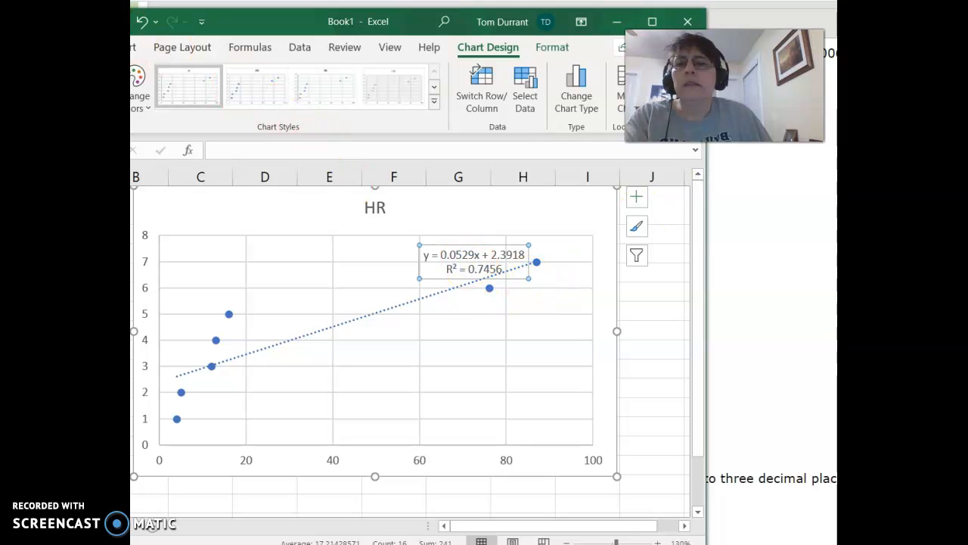
left_click(76, 47)
left_click(192, 72)
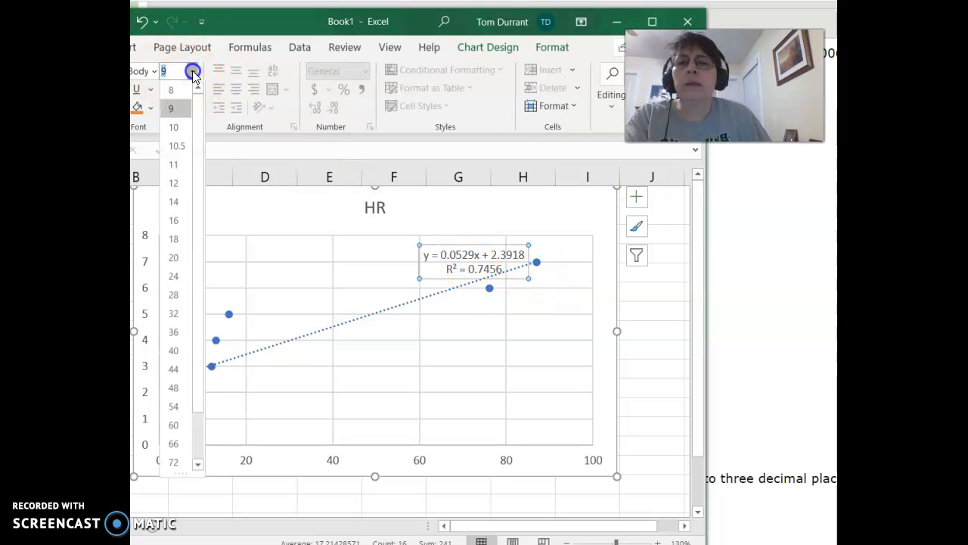
left_click(175, 204)
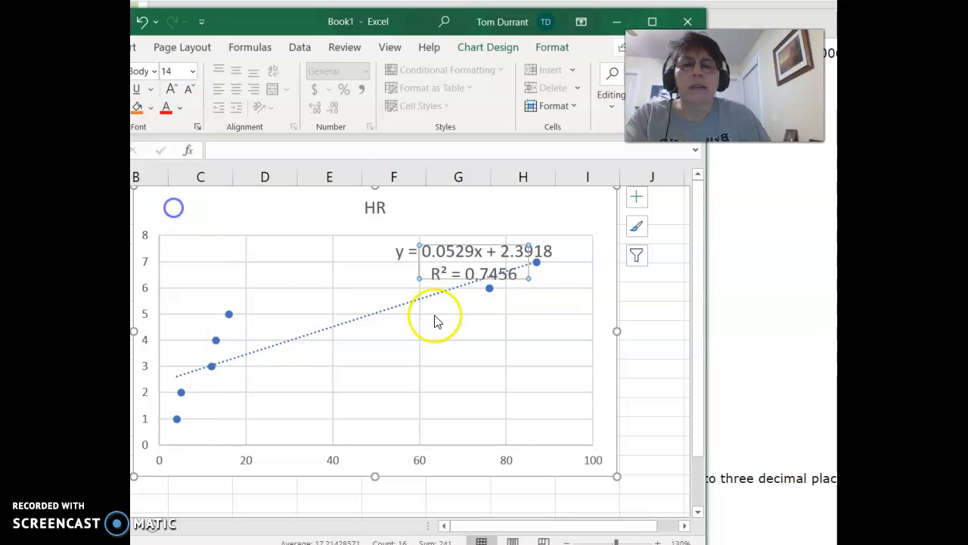
left_click_drag(464, 288, 492, 370)
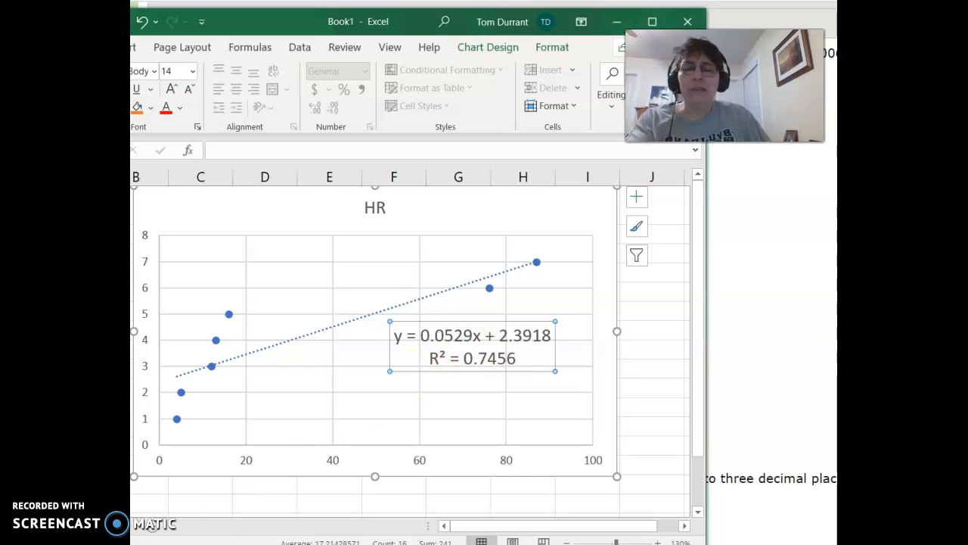
Switch to the homework page showing the home run data table and the linear regression question.
left_click(749, 390)
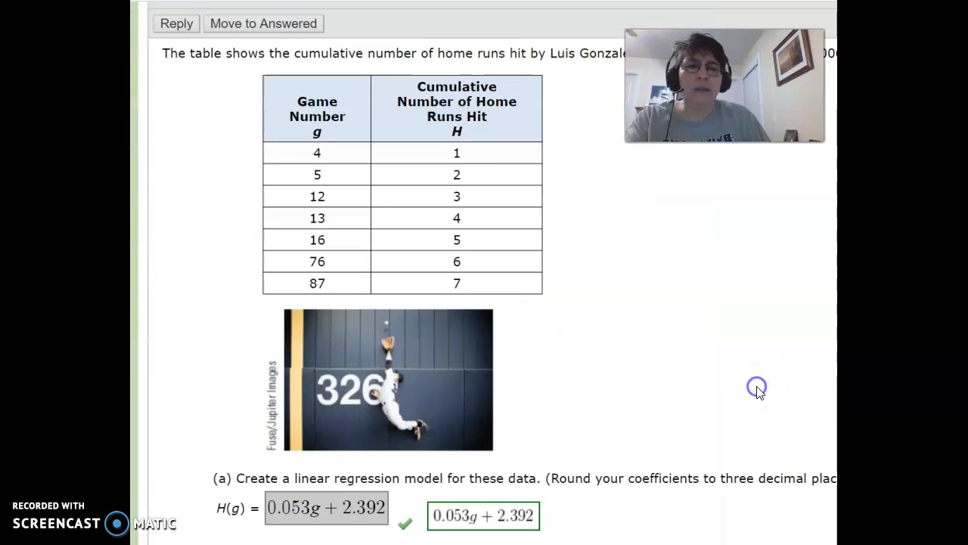